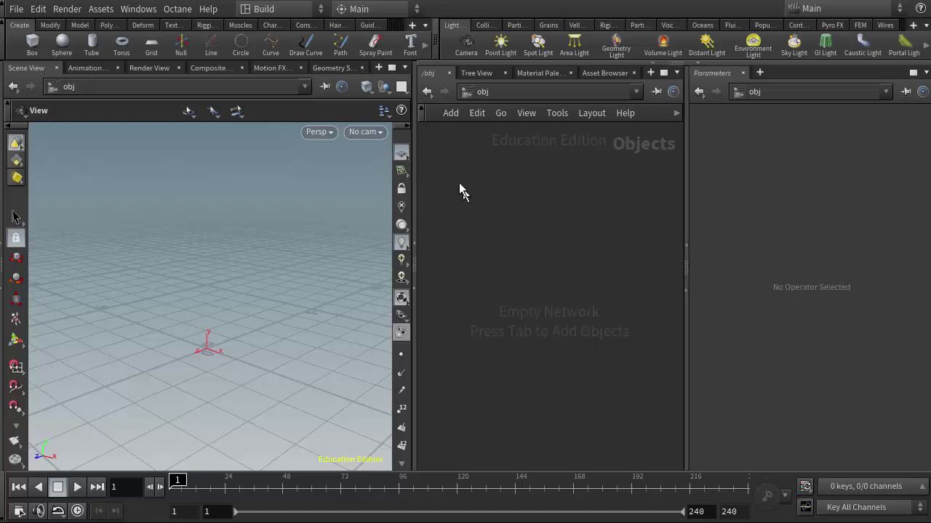
- Add a Rubber Toy test geometry object to the scene and place its node near the network's upper edge
key("Tab")
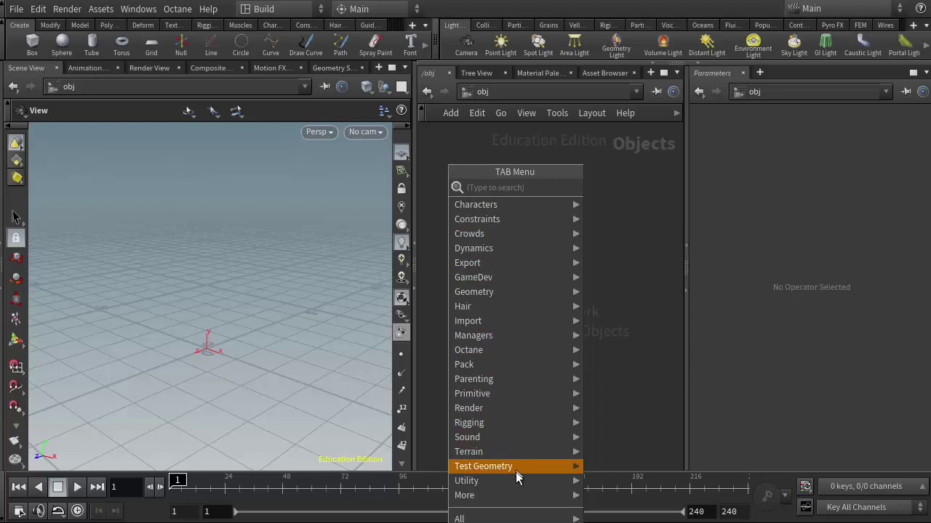
mouse_move(516, 469)
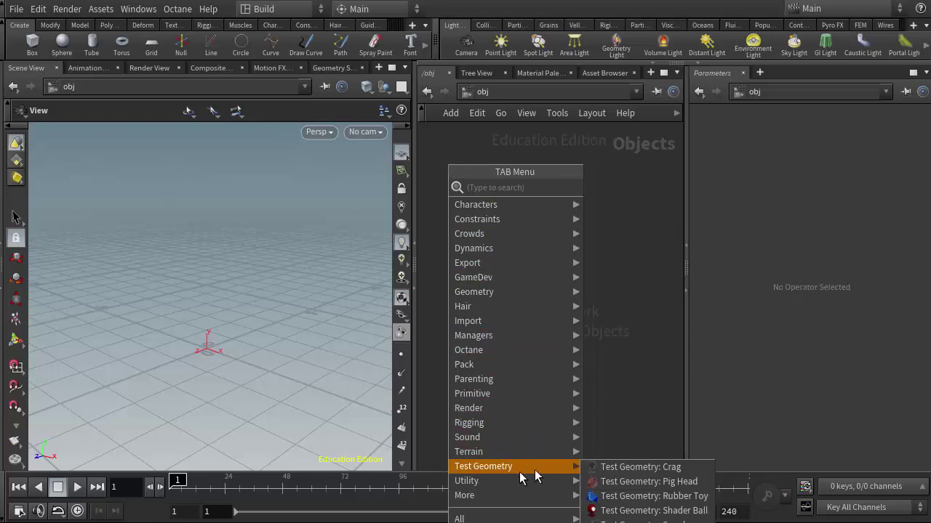
left_click(650, 482)
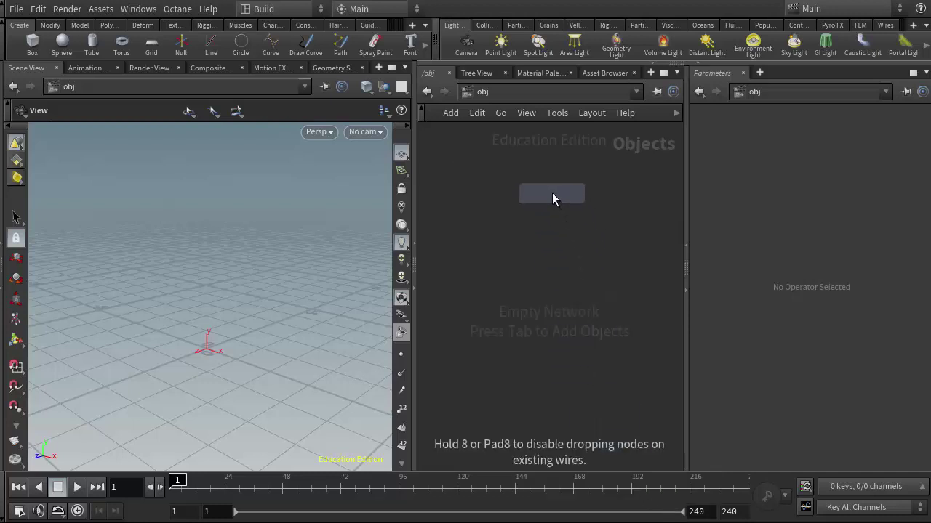
left_click(536, 223)
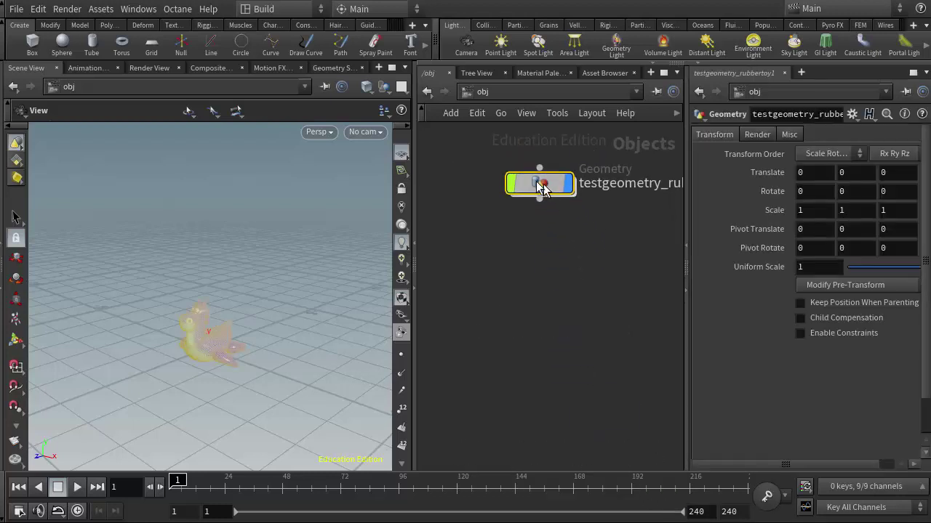
left_click_drag(541, 187, 469, 177)
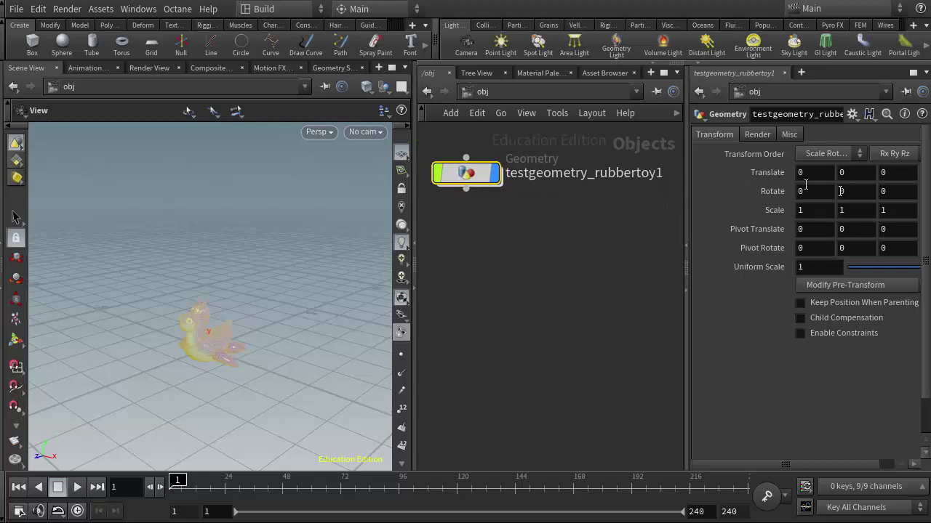
- Enter the rubber toy object's geometry network and reposition its test geometry node
mouse_move(473, 178)
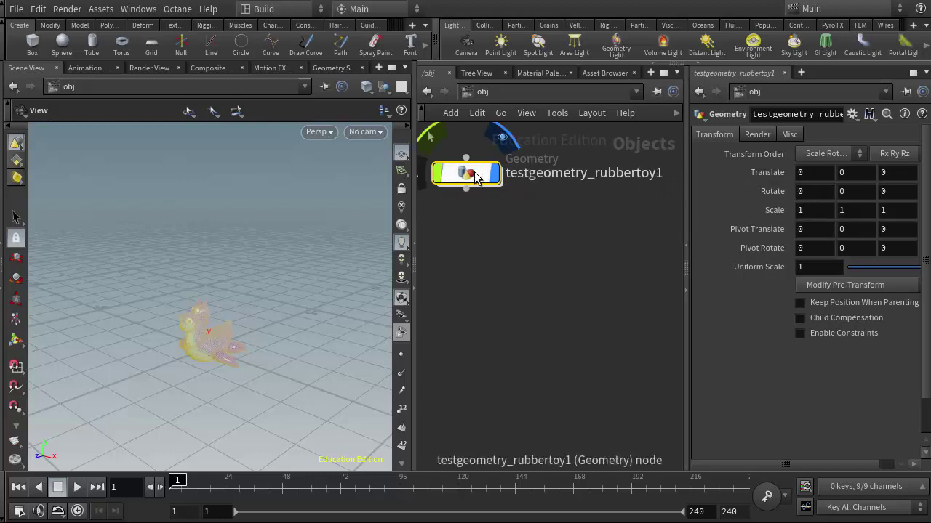
double_click(474, 174)
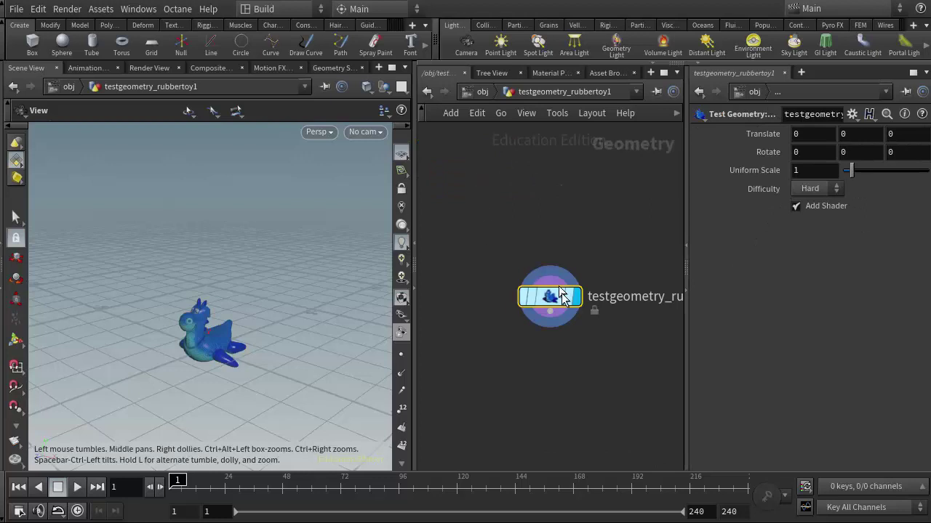
left_click_drag(518, 263, 474, 179)
key("Tab")
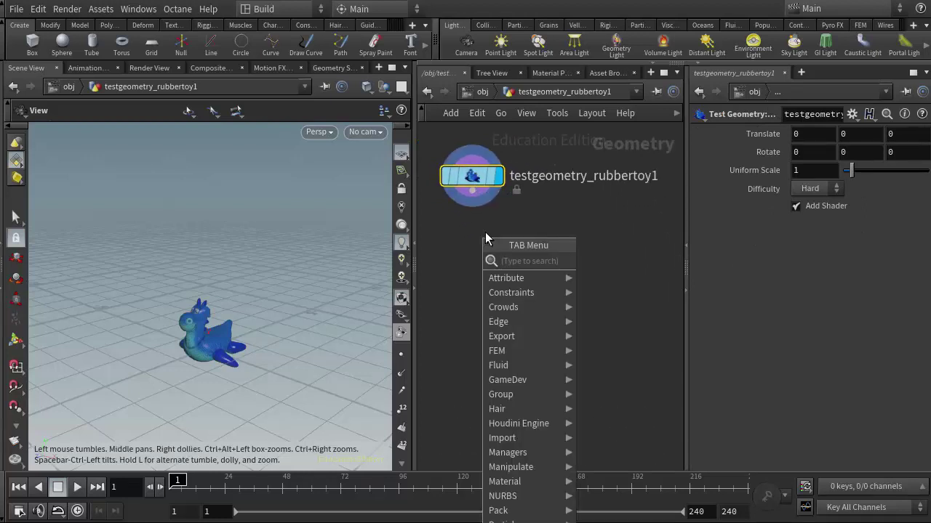
mouse_move(530, 467)
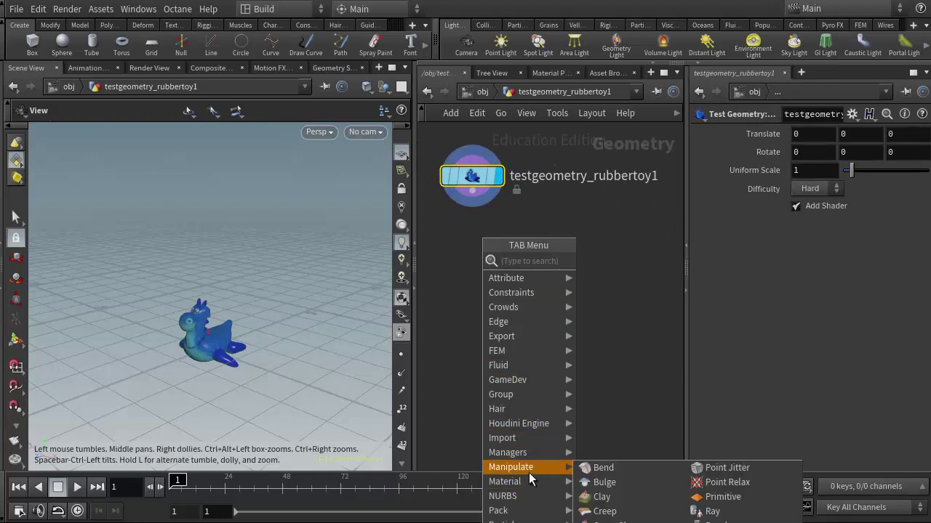
left_click(603, 522)
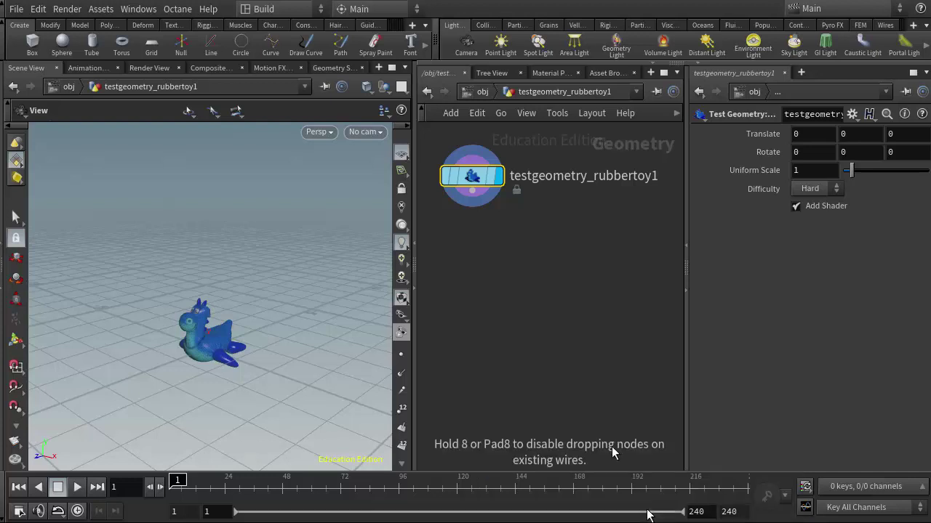
left_click(509, 257)
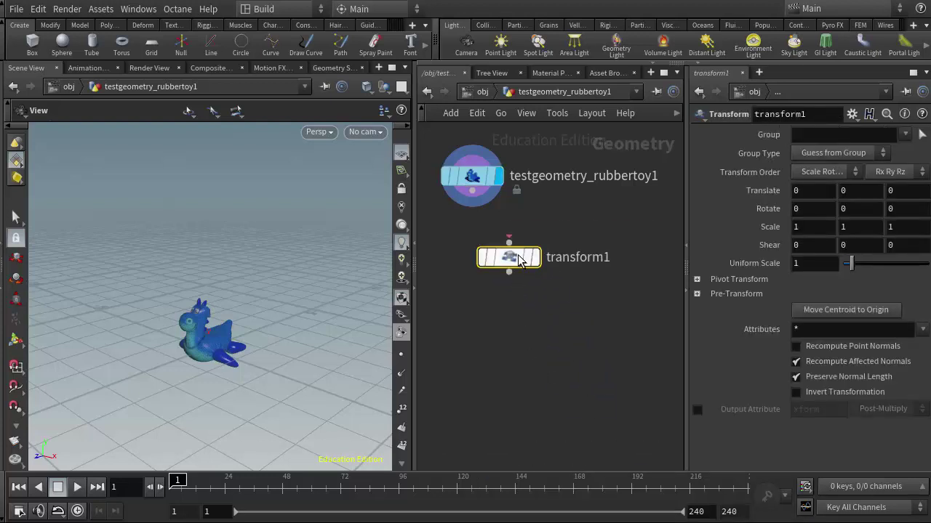
left_click_drag(510, 260, 474, 254)
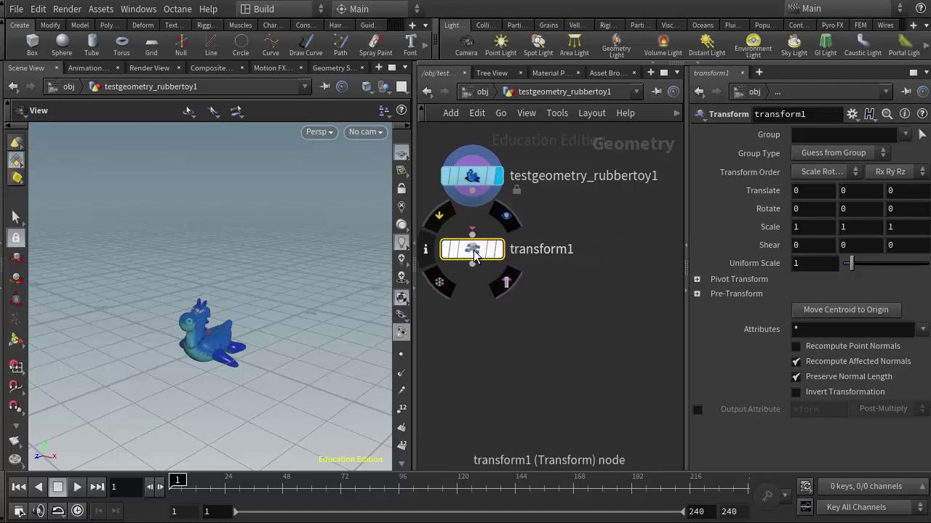
key("Delete")
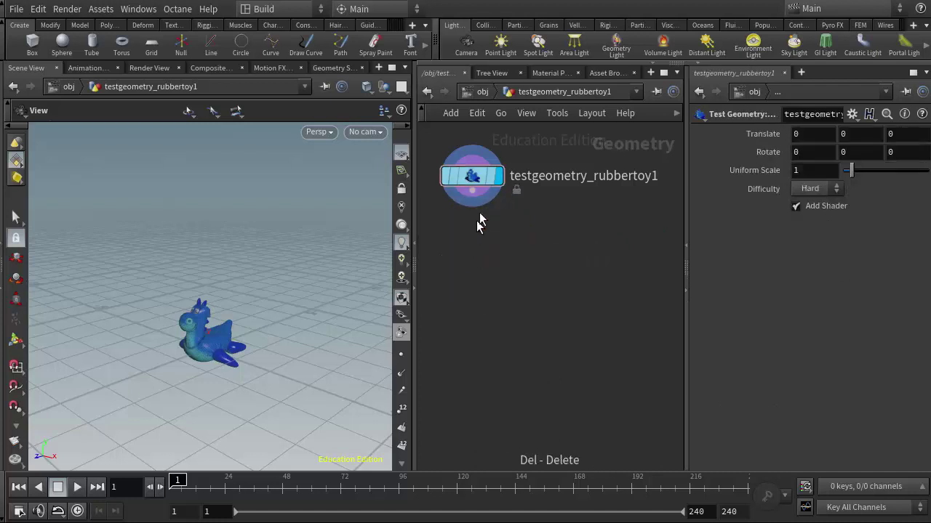
- Return to the object level and move the rubber toy up about 2.95 units along Y with the Move tool
left_click(480, 93)
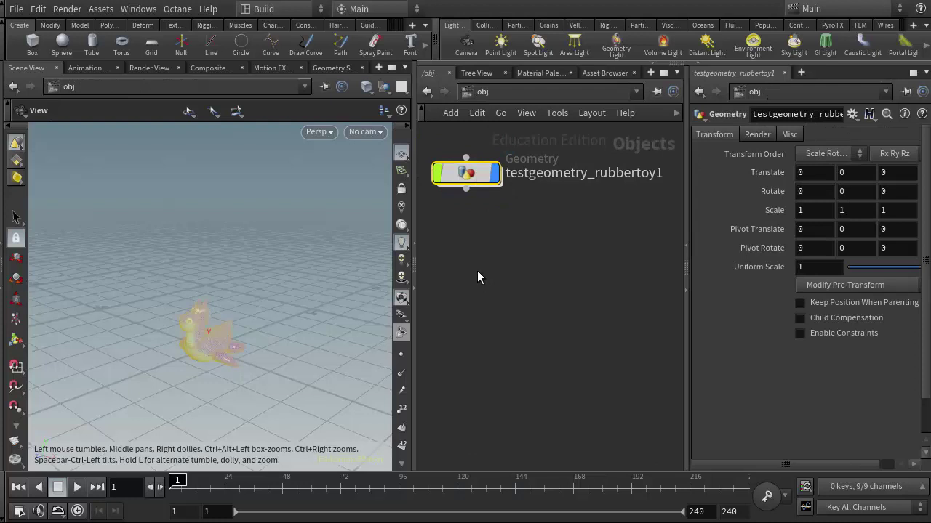
left_click(16, 259)
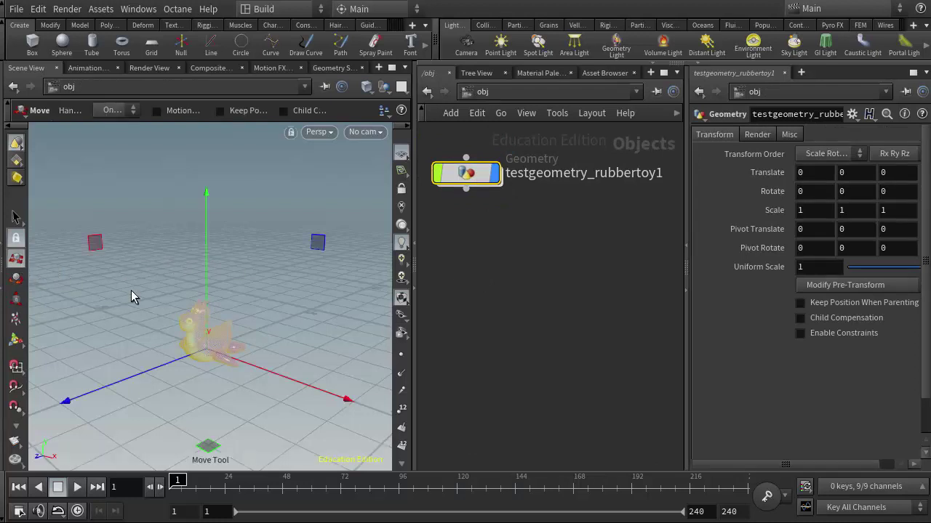
left_click_drag(208, 197, 208, 56)
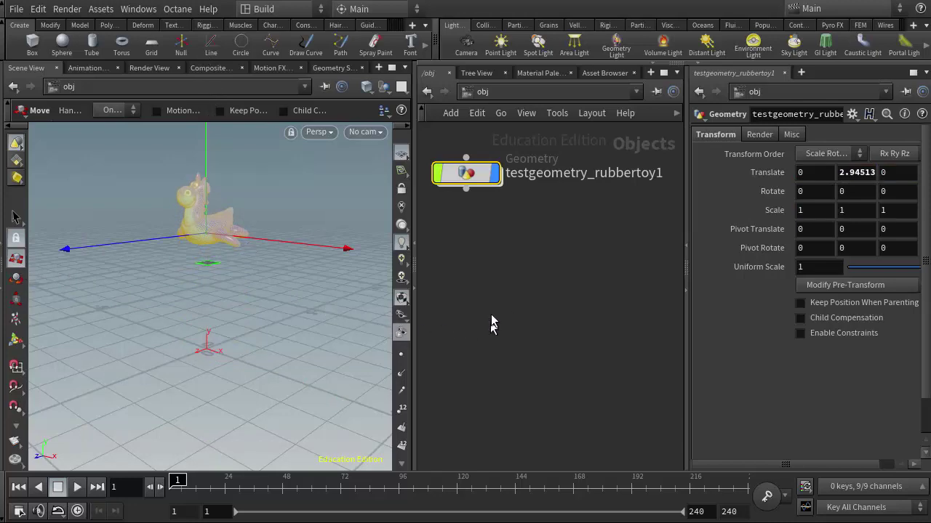
key("Escape")
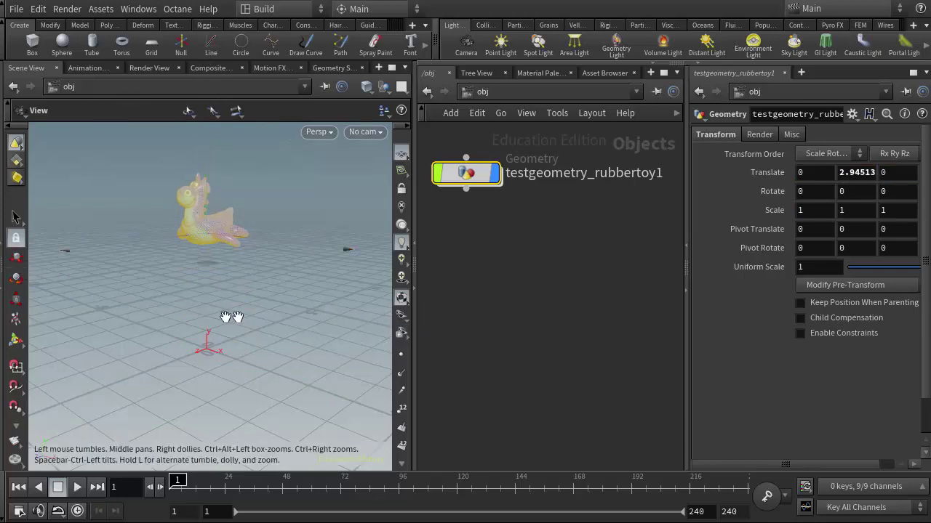
left_click_drag(229, 317, 207, 306)
key("t")
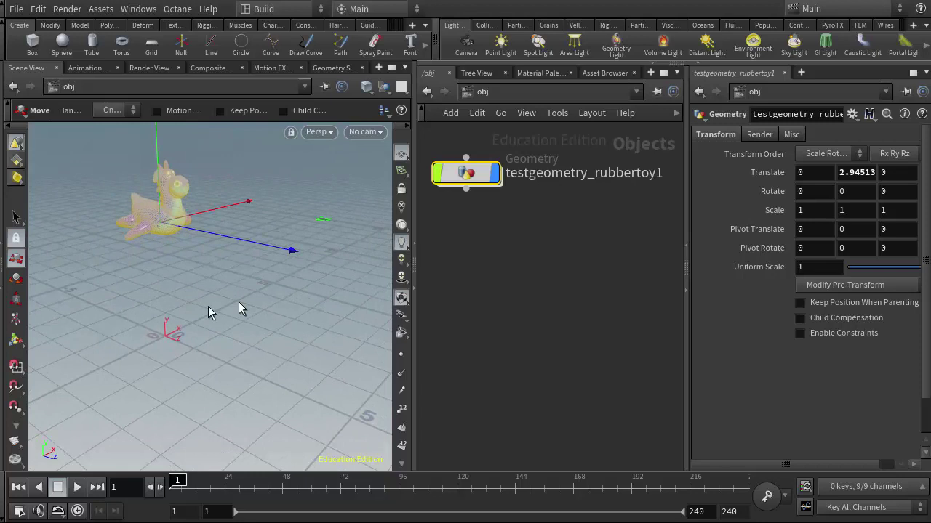
left_click_drag(465, 186, 466, 196)
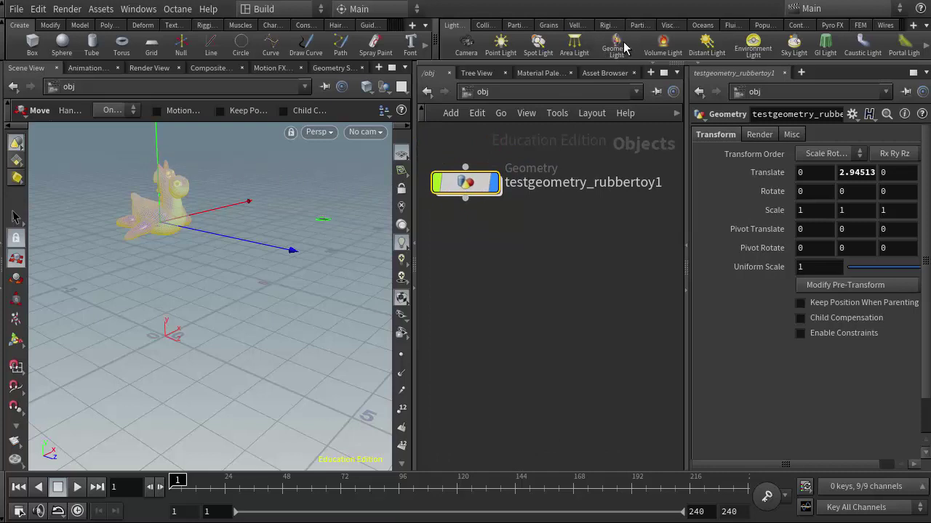
- Turn the rubber toy into an RBD object and place the DOP network node below the toy's node
left_click(607, 25)
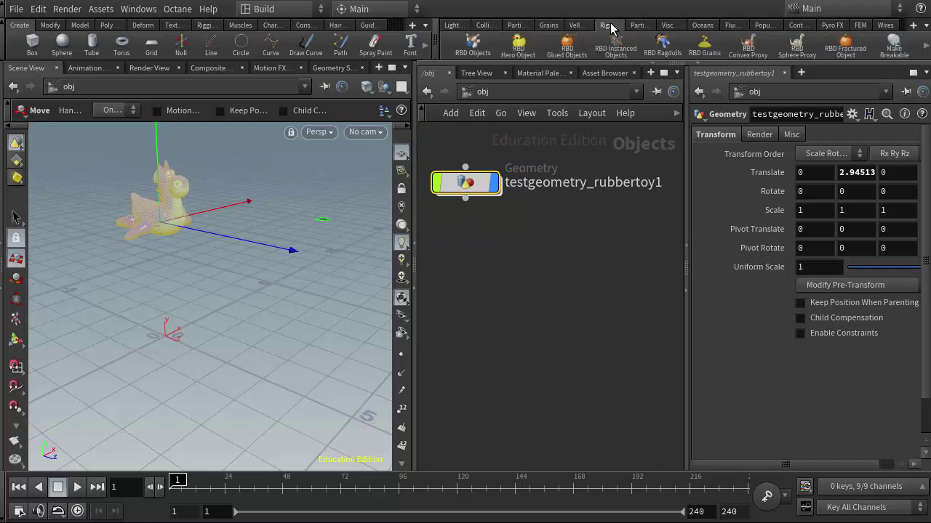
left_click(477, 50)
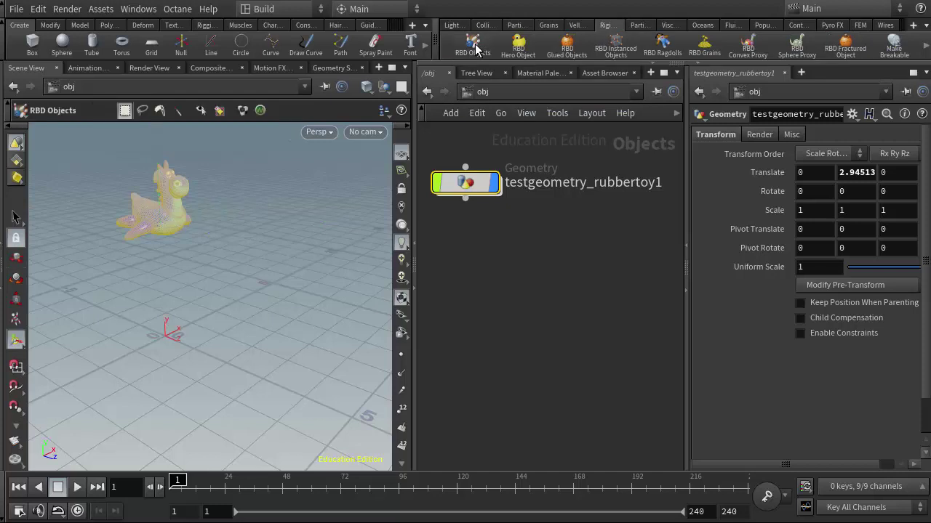
middle_click_drag(501, 220, 609, 301)
left_click_drag(566, 275, 462, 276)
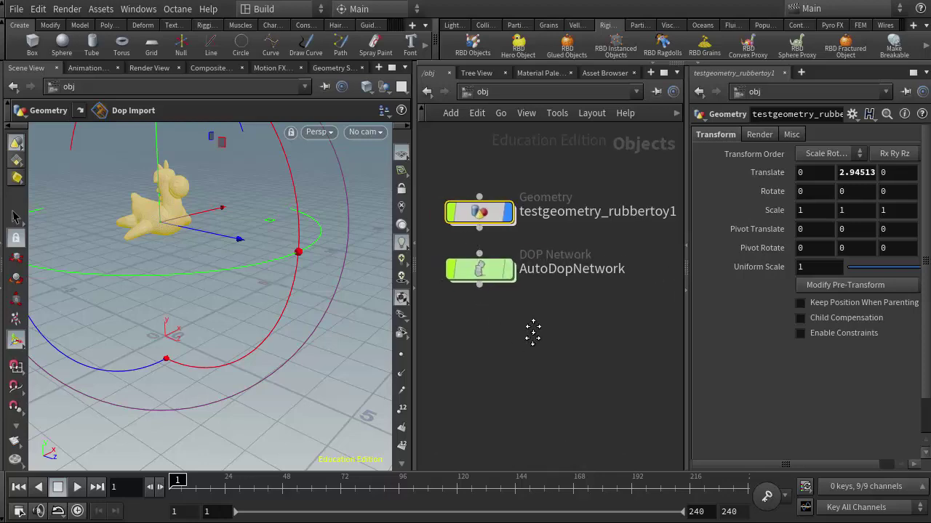
middle_click_drag(534, 332, 512, 304)
- Enter AutoDopNetwork and bring up the parameters of the rubber toy's RBD Packed Object node
double_click(472, 238)
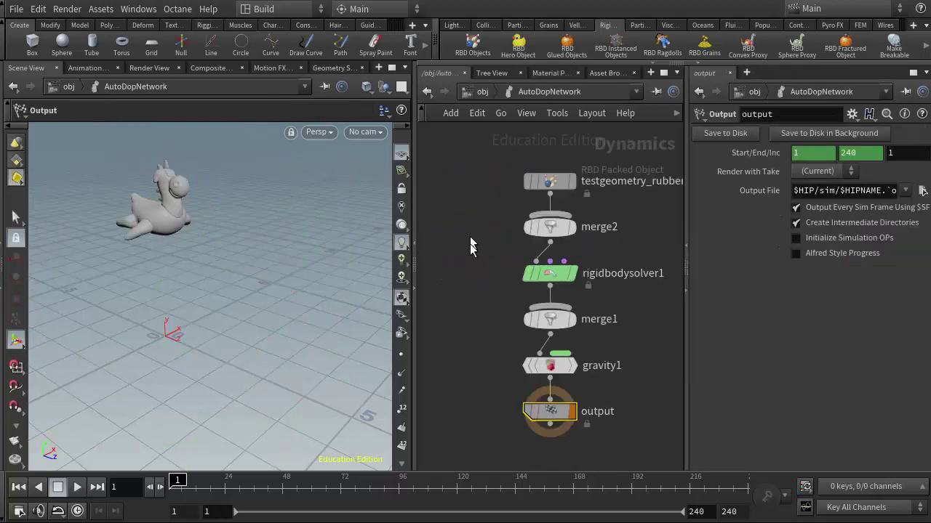
middle_click_drag(627, 307, 559, 313)
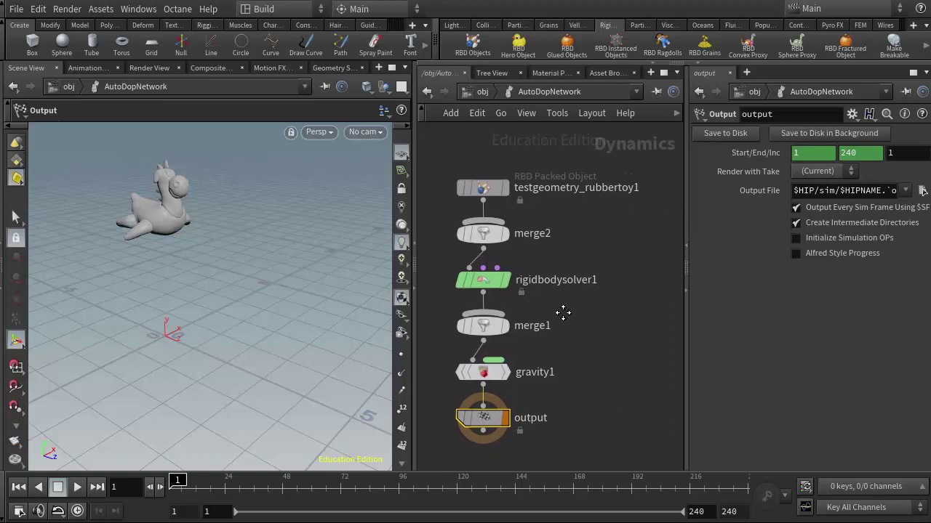
left_click(504, 204)
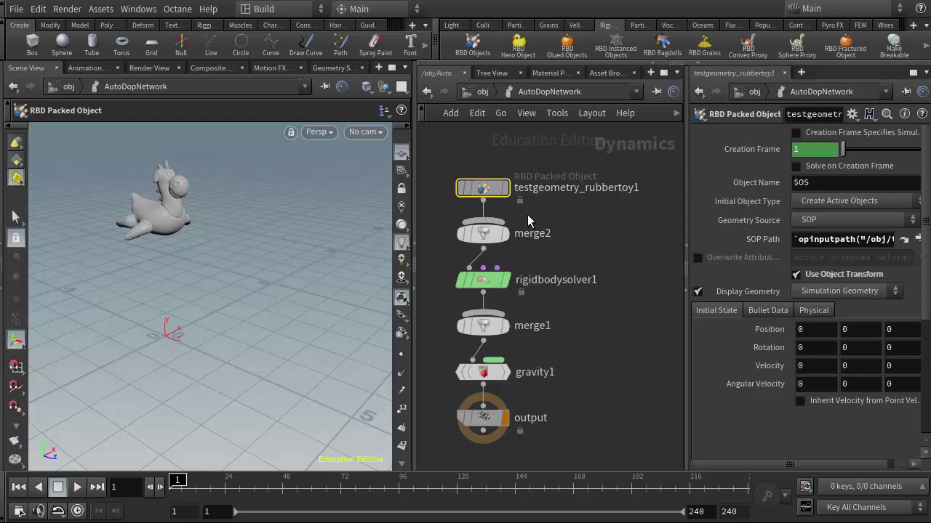
- Widen the network and parameter panes and highlight the dopimport1 path inside the packed object's SOP Path expression
left_click_drag(414, 214, 225, 229)
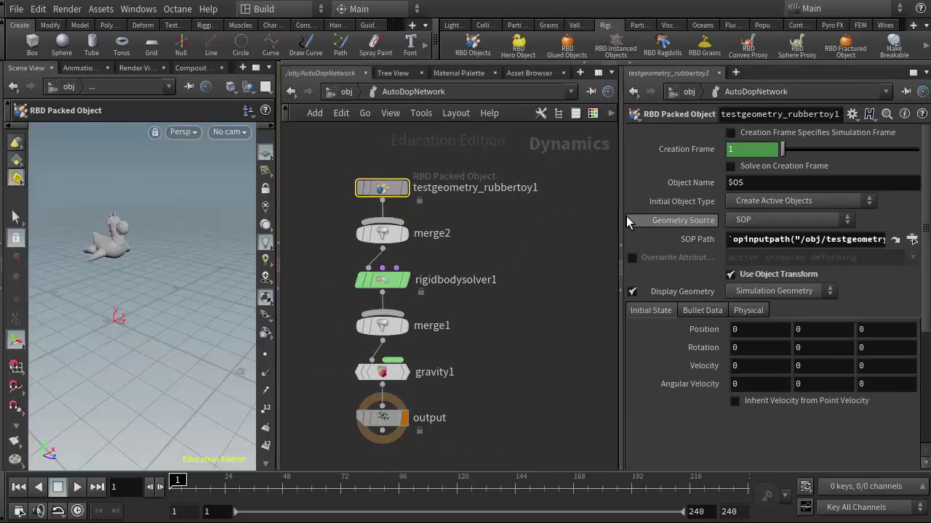
left_click_drag(622, 217, 540, 222)
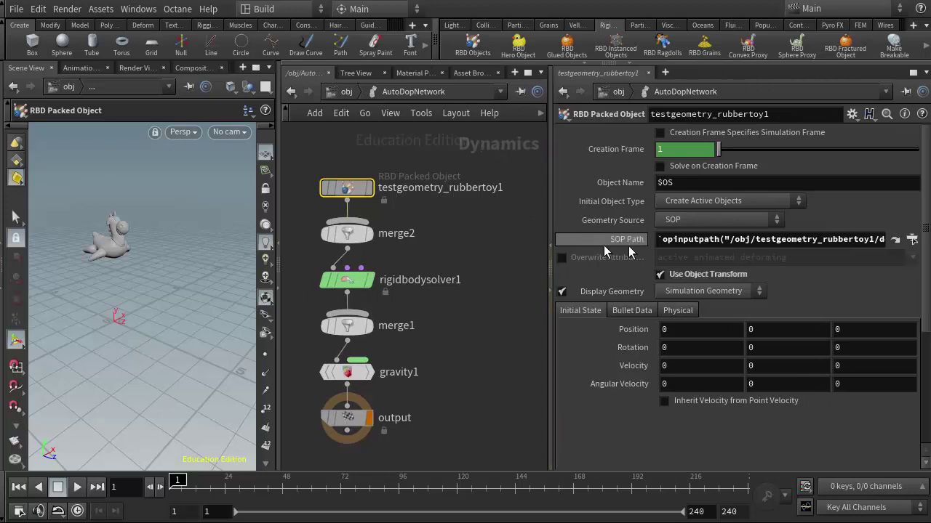
mouse_move(384, 190)
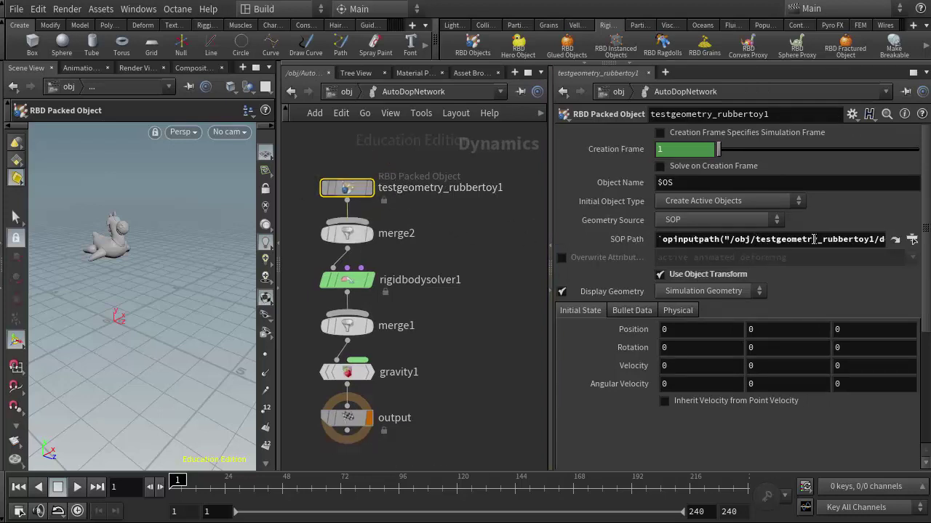
left_click_drag(737, 239, 879, 239)
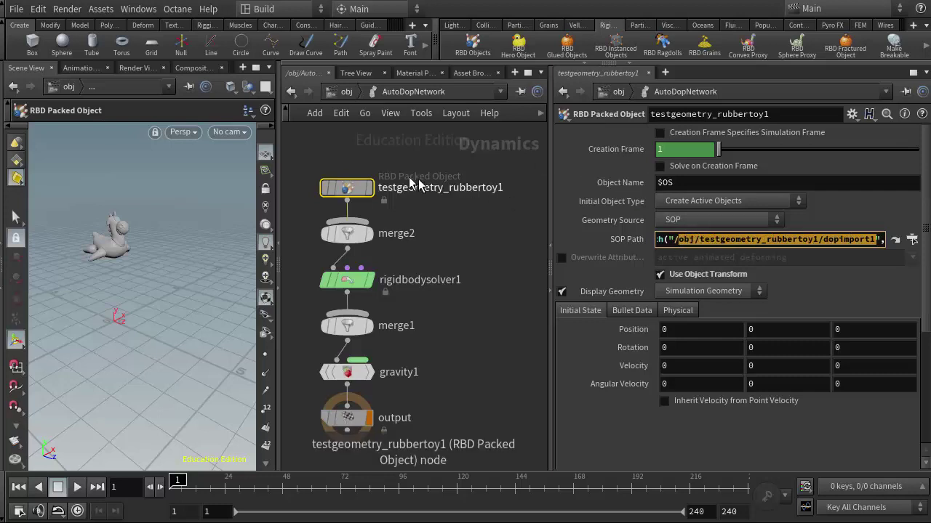
- Return to the object level, enter the rubber toy's geometry network and lay out its nodes
left_click(342, 92)
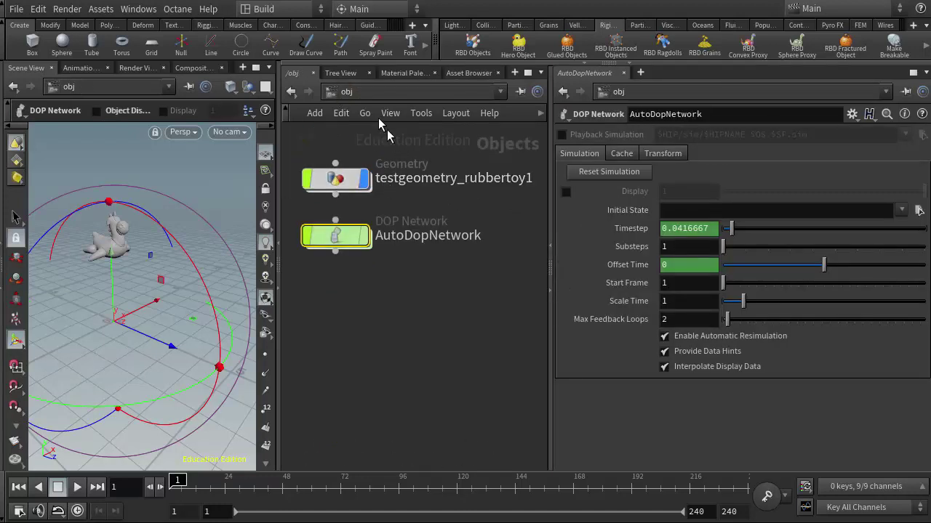
double_click(336, 182)
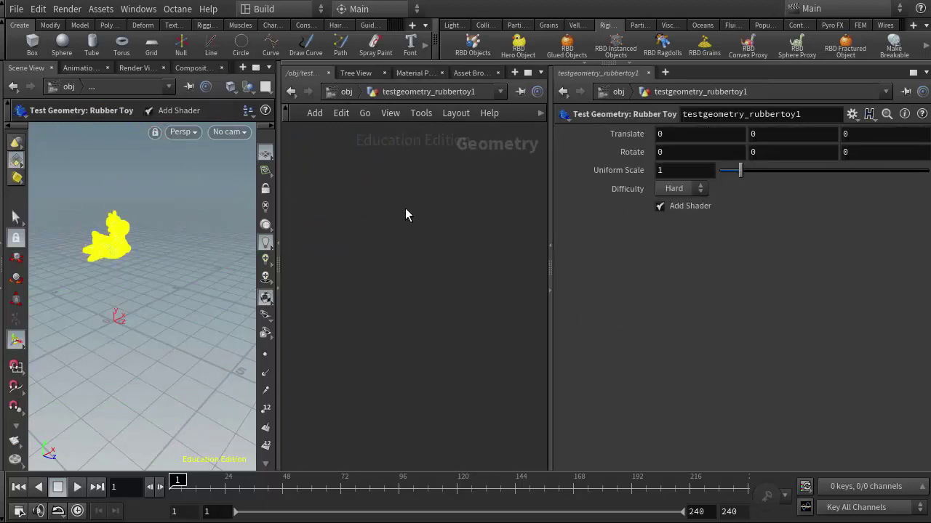
key("l")
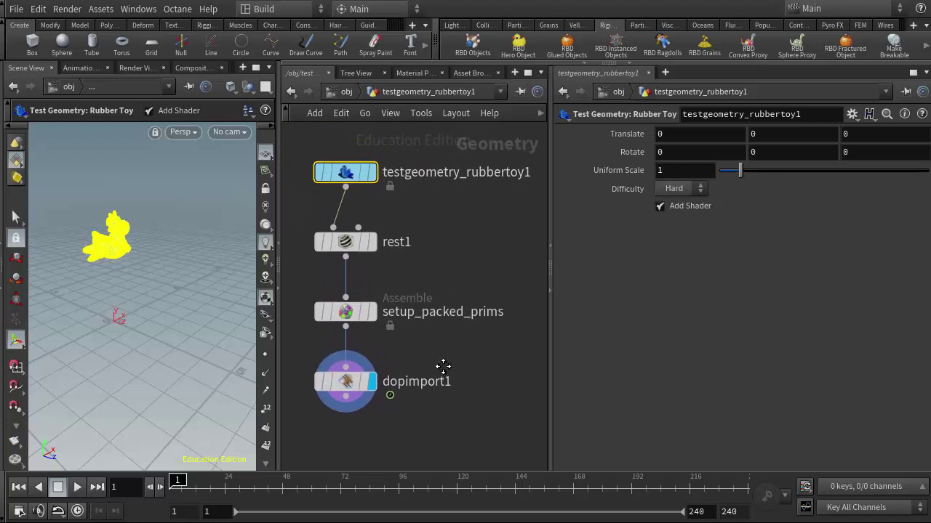
- Examine the parameters of the rest1, setup_packed_prims and dopimport1 nodes in the rubber toy's network
left_click(342, 249)
left_click(337, 322)
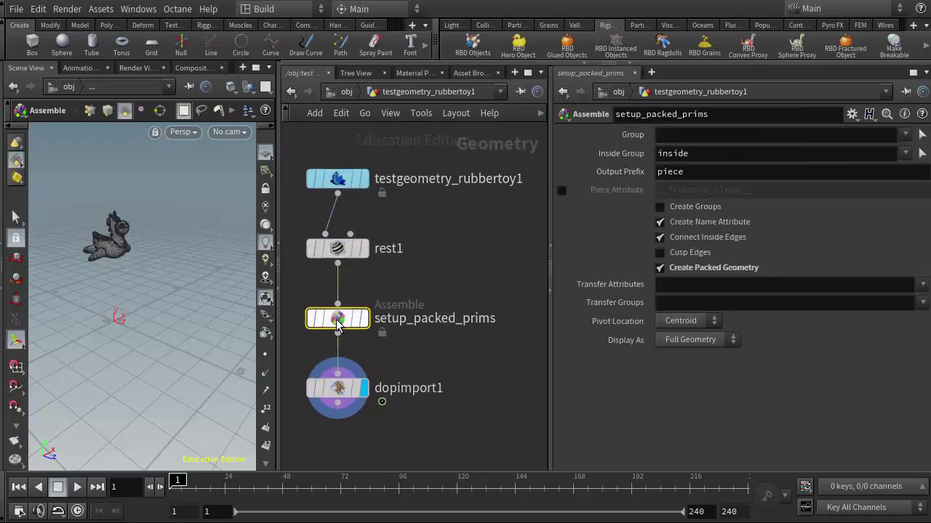
mouse_move(351, 322)
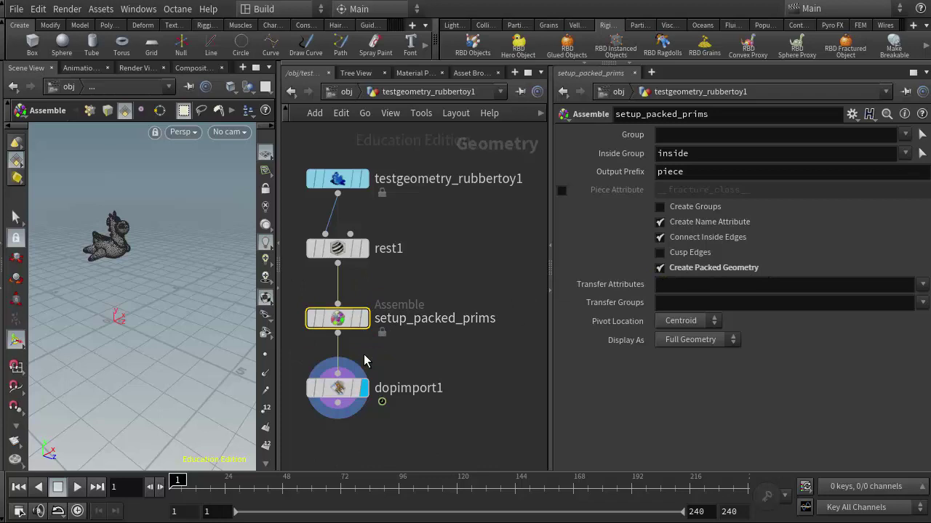
left_click(348, 391)
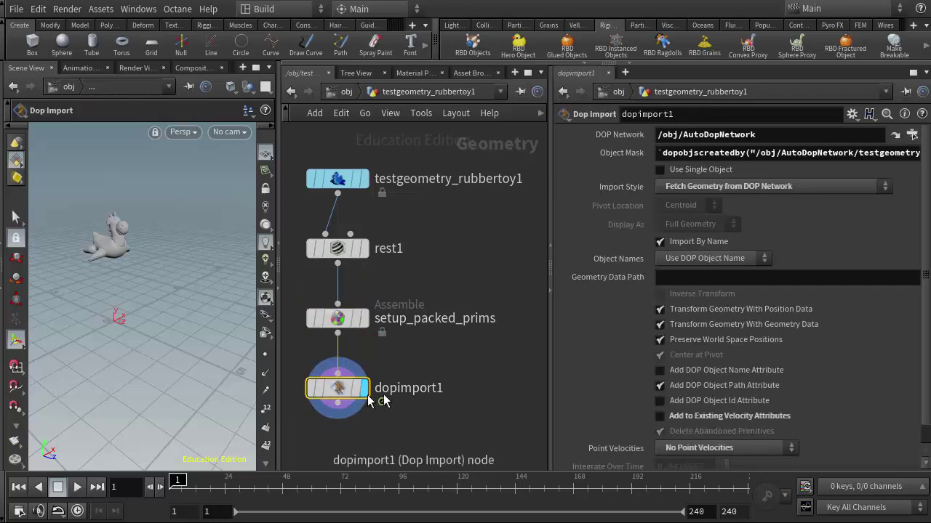
- Examine dopimport1's Object Mask expression, highlighting the full path and the testgeometry_rubbertoy1 name within it
middle_click_drag(347, 391, 404, 254)
mouse_move(404, 255)
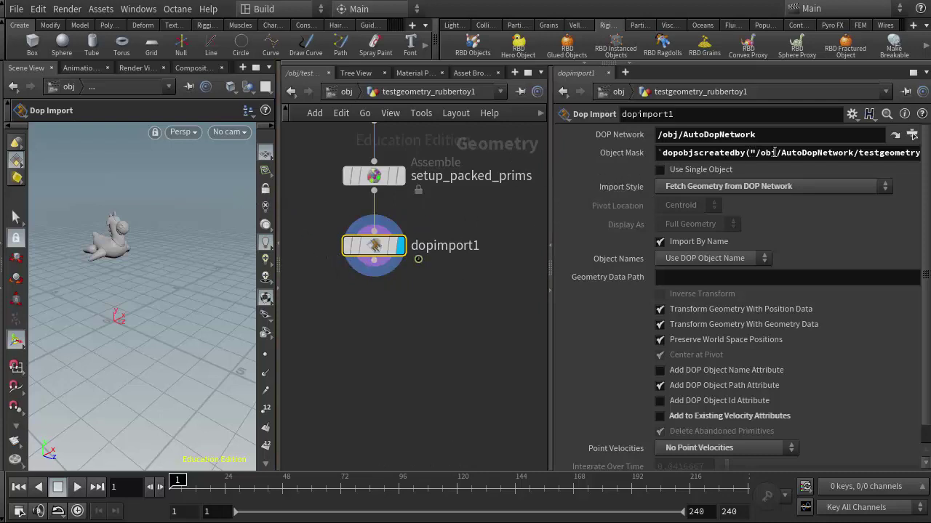
left_click_drag(762, 153, 906, 155)
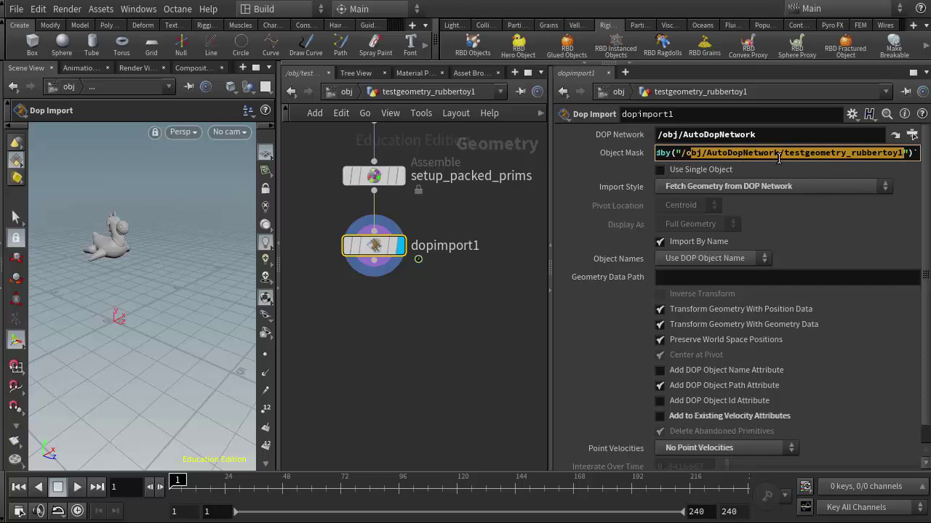
left_click(836, 153)
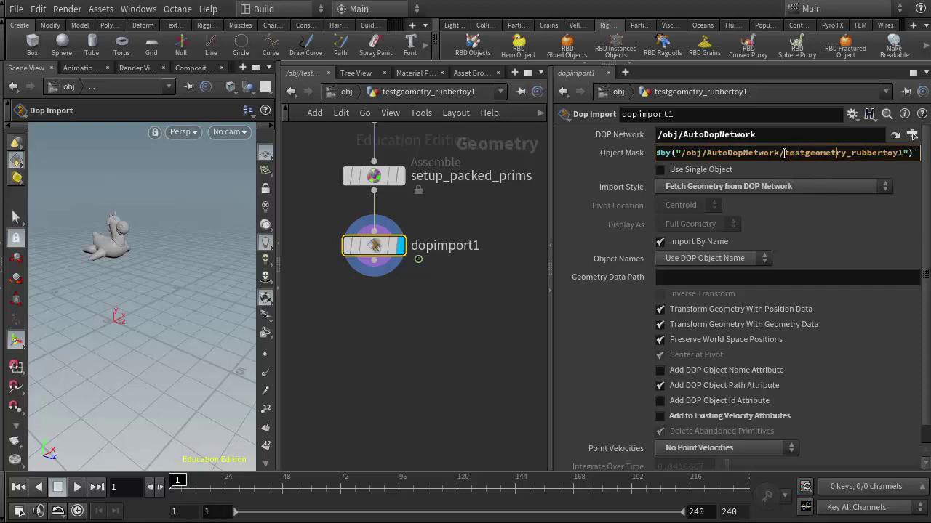
left_click_drag(784, 152, 900, 159)
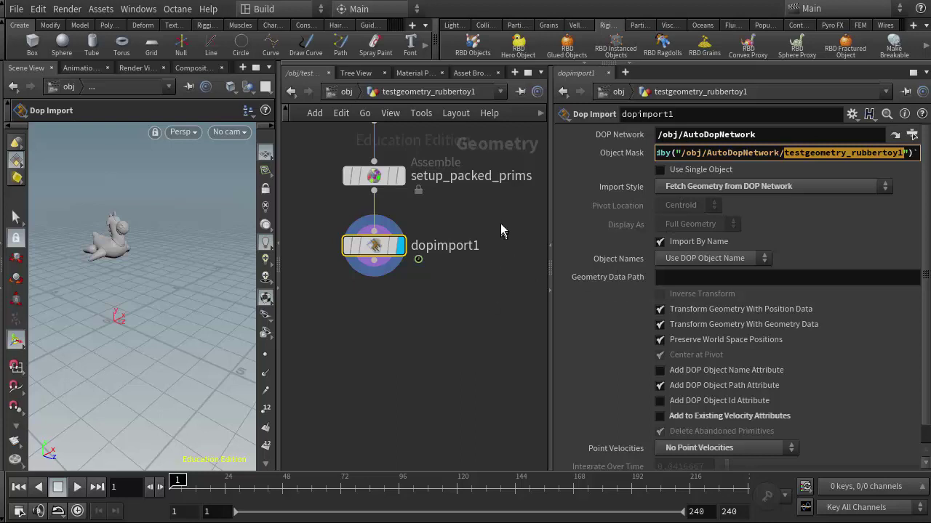
middle_click_drag(500, 231, 474, 367)
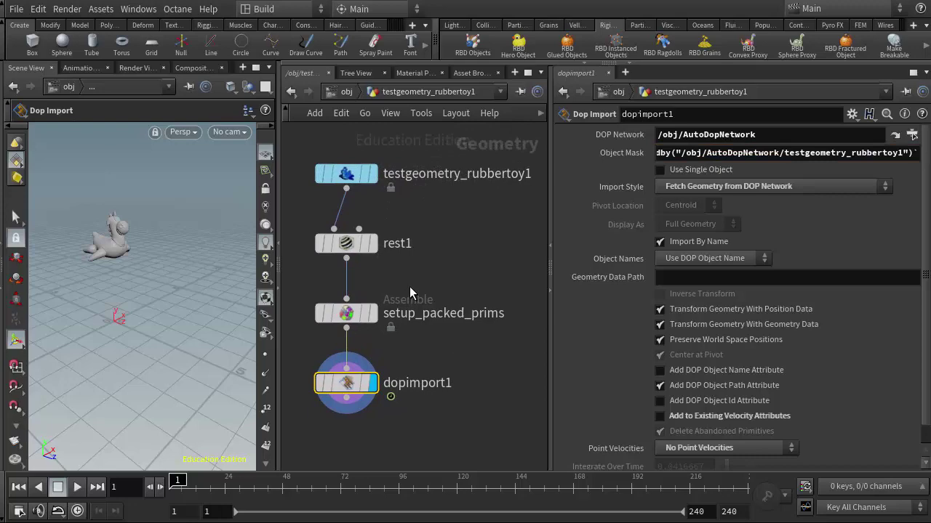
- Return to the object level, widen the scene view and add a Ground Plane collision object to the simulation
left_click(341, 92)
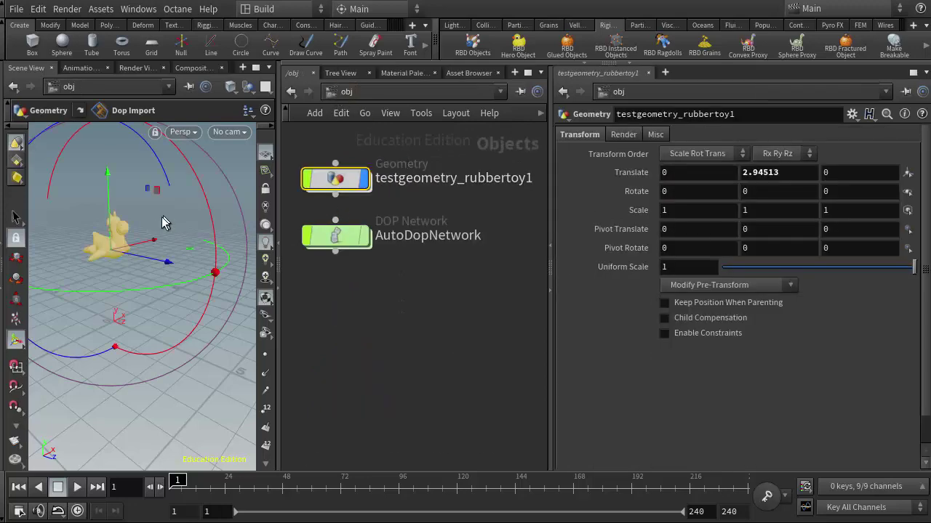
left_click_drag(283, 188, 359, 186)
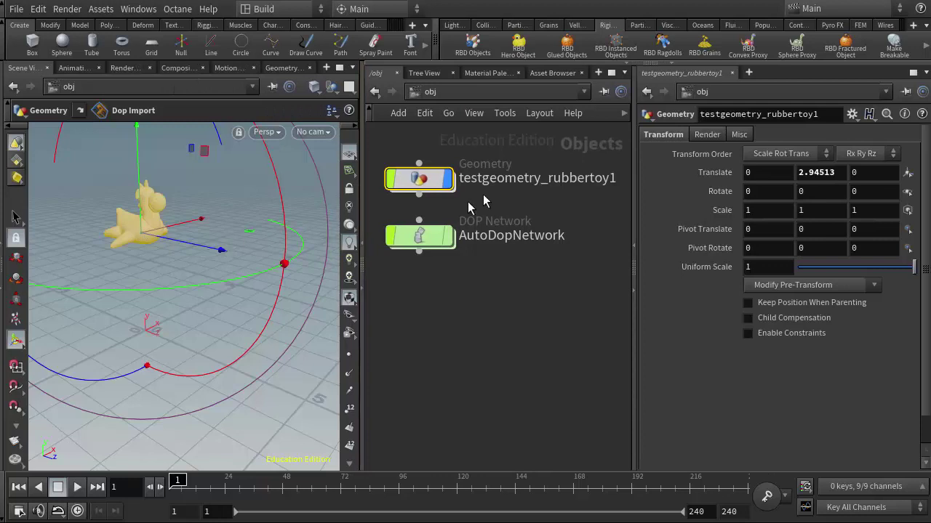
left_click(484, 25)
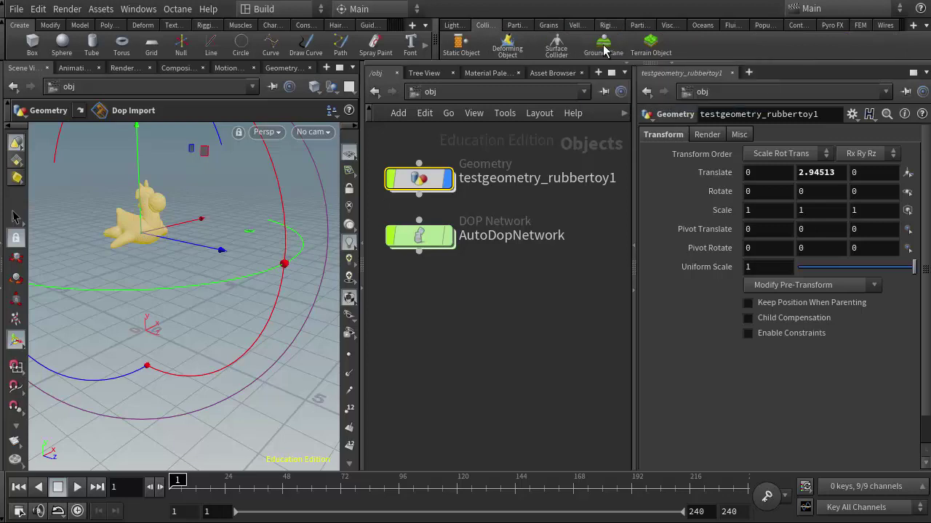
left_click(603, 45)
- Move the groundplane_object1 node directly below AutoDopNetwork so the three object nodes line up
middle_click_drag(538, 191, 599, 286)
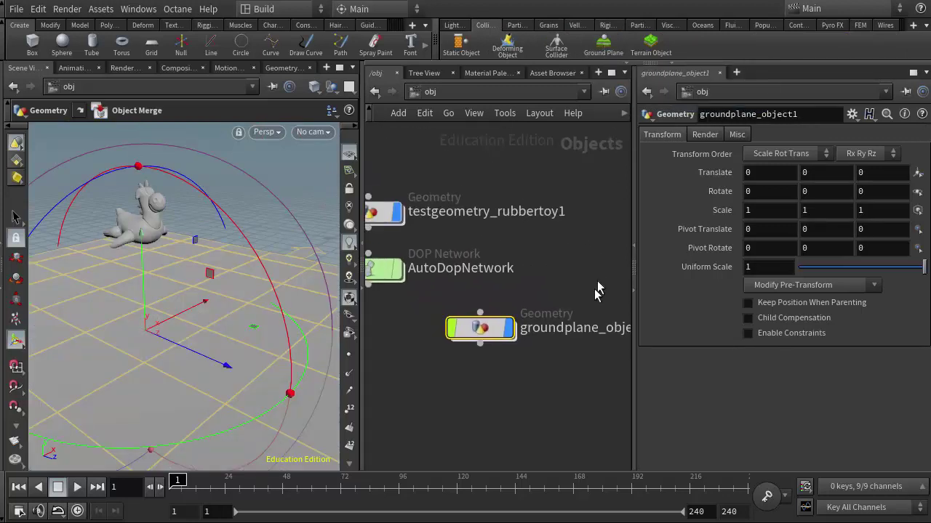
left_click_drag(483, 327, 389, 335)
key("h")
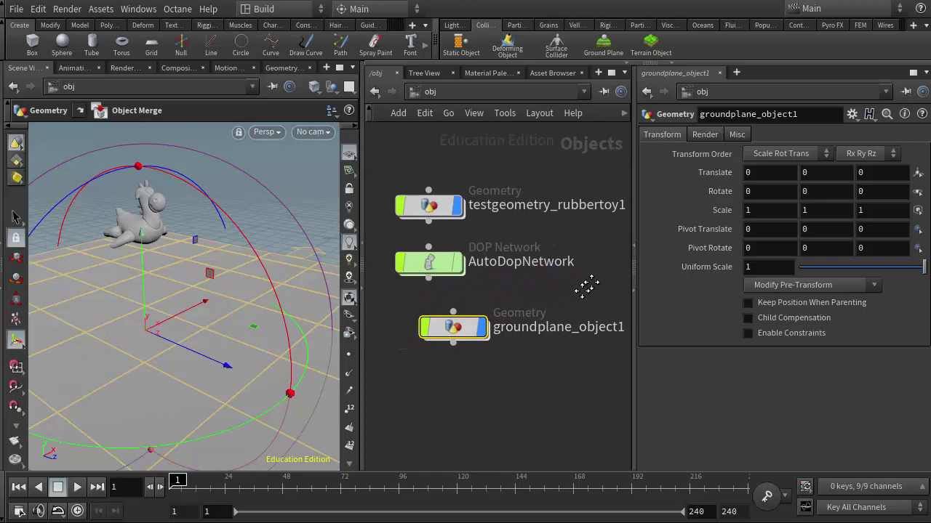
left_click_drag(451, 311, 435, 311)
key("h")
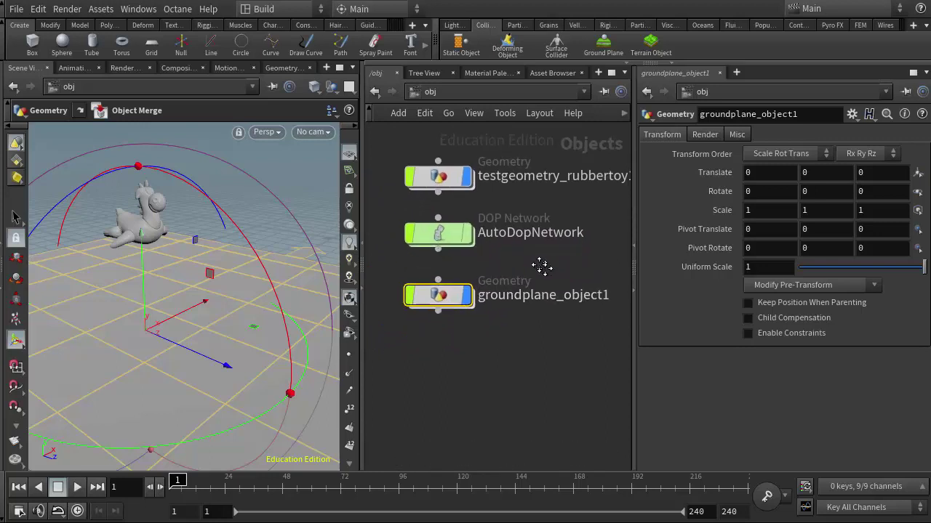
mouse_move(429, 292)
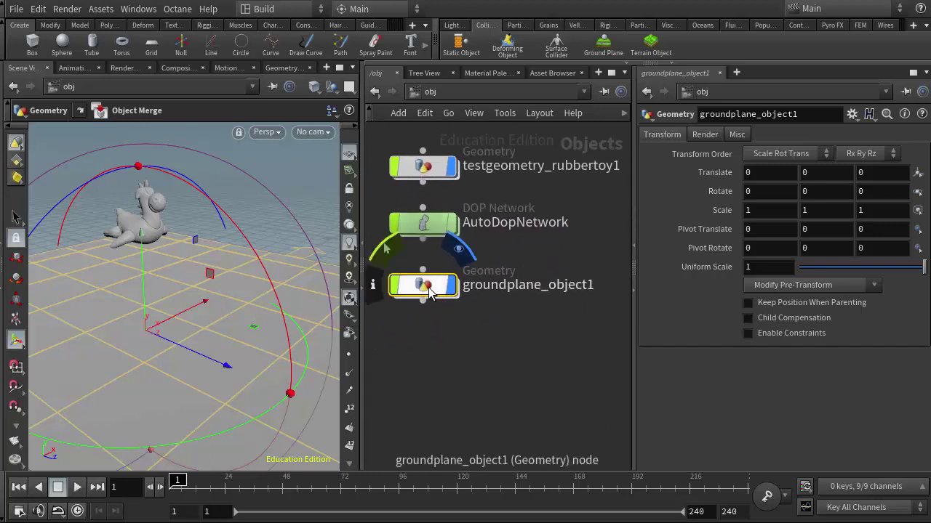
- Enter AutoDopNetwork and lay out its nodes so the ground plane and rubber toy branches are separated
double_click(428, 225)
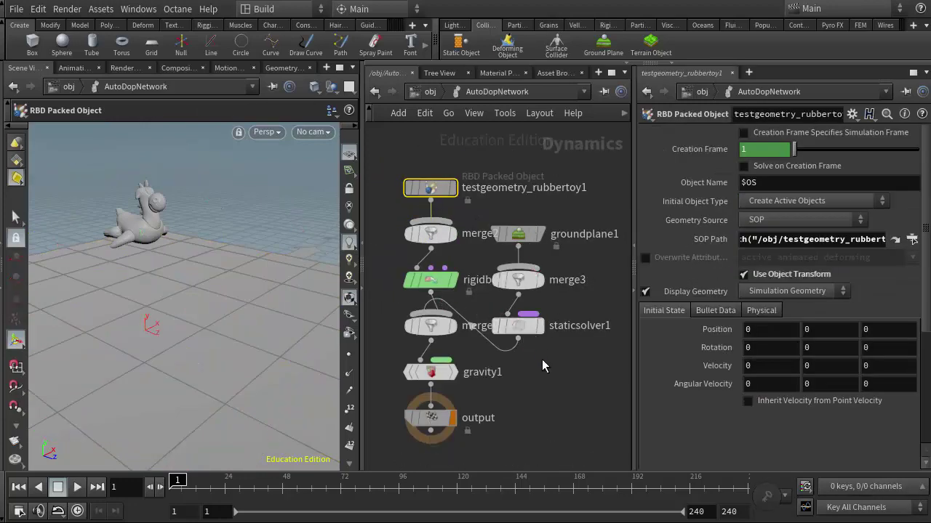
key("l")
middle_click_drag(475, 376, 570, 342)
middle_click_drag(493, 233, 498, 264)
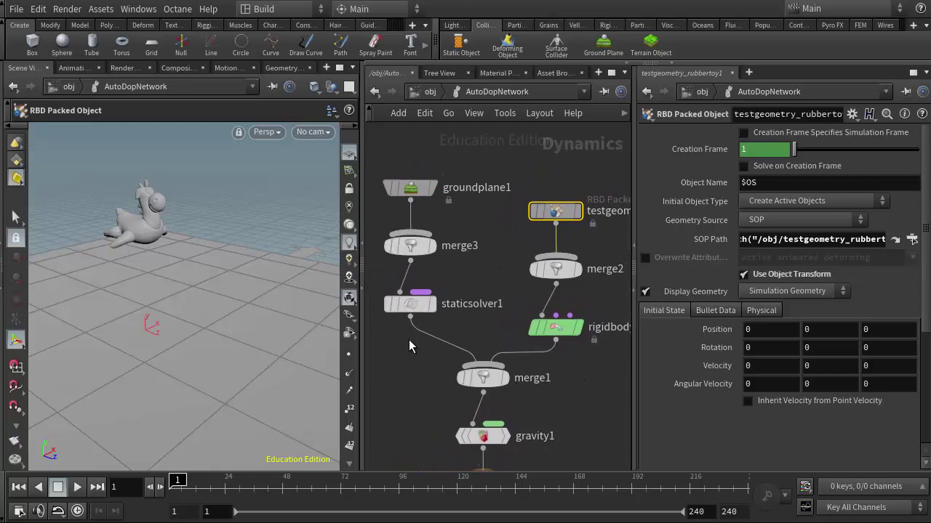
- Examine the rubber toy's rigidbodysolver1 branch and the ground plane's branch, bringing up the parameters of staticsolver1
middle_click_drag(584, 205, 505, 179)
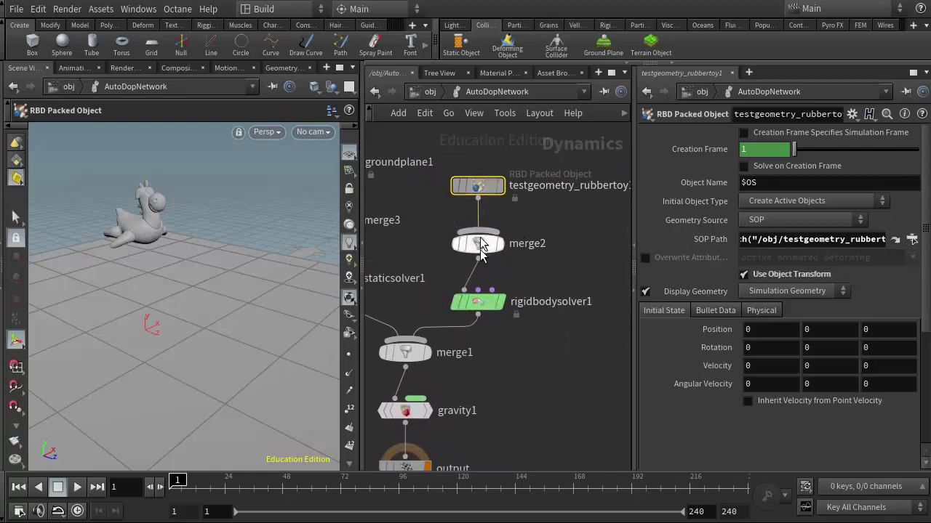
mouse_move(481, 325)
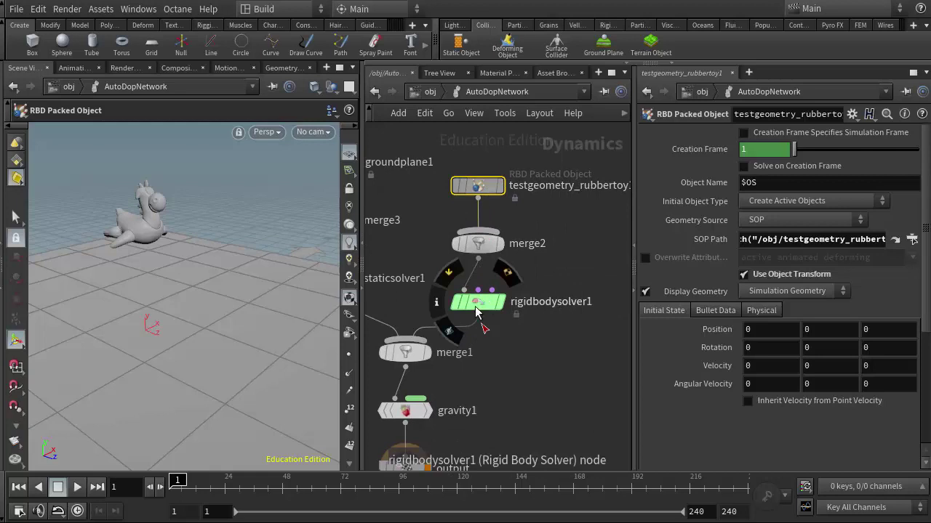
middle_click_drag(477, 311, 546, 382)
mouse_move(460, 186)
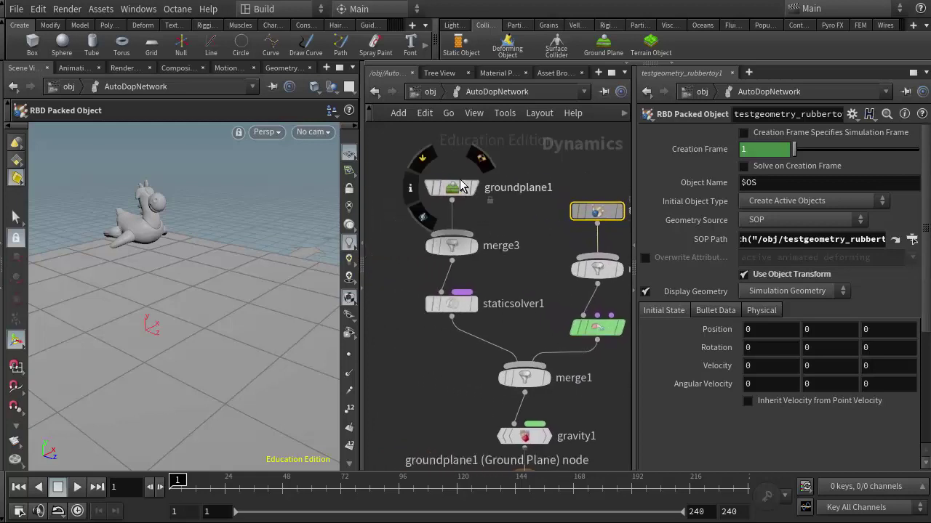
mouse_move(449, 303)
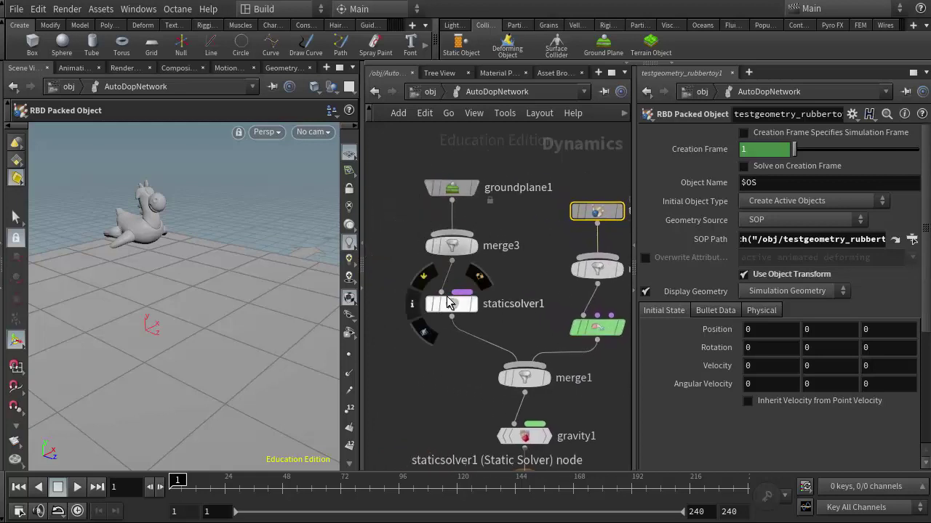
left_click_drag(396, 234, 491, 314)
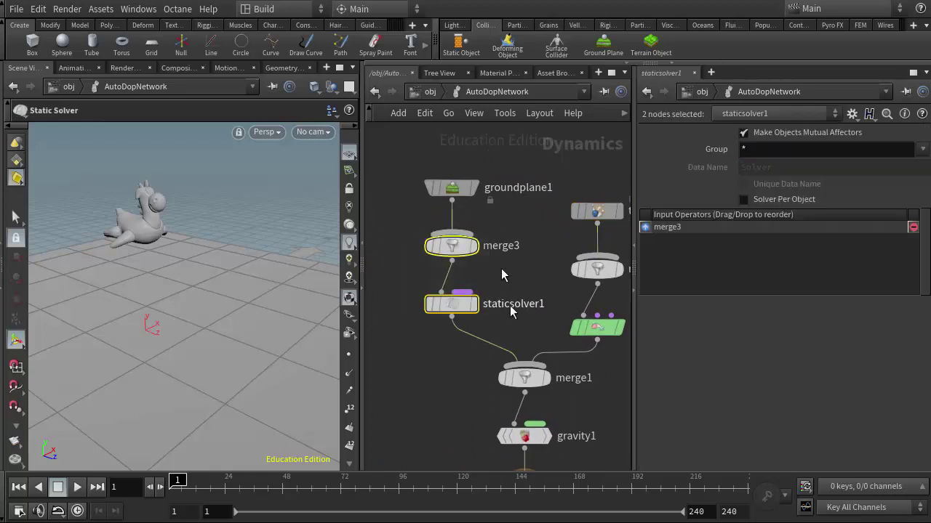
middle_click_drag(517, 278, 475, 287)
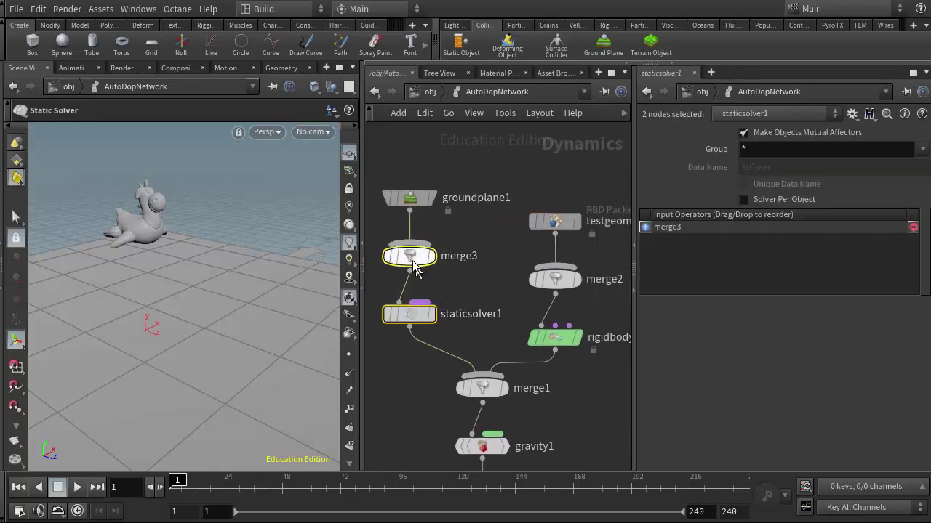
left_click(477, 282)
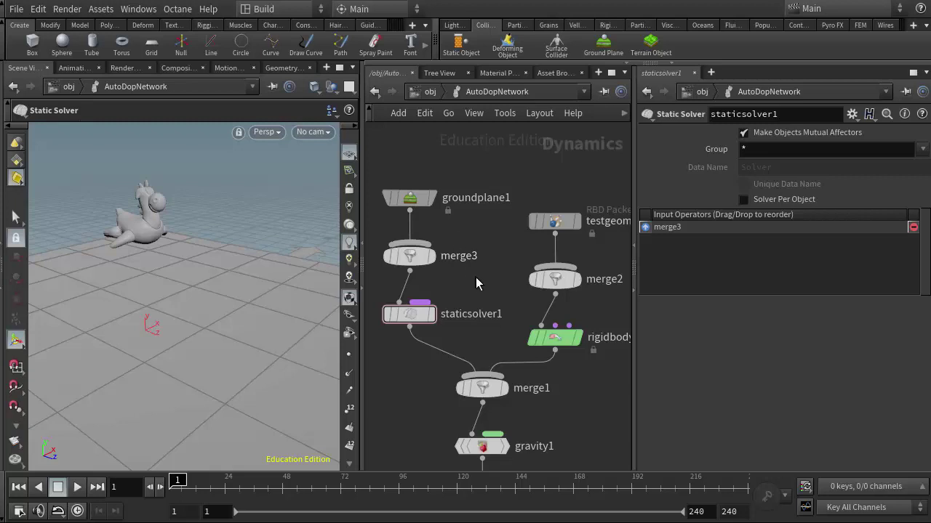
- Compare the static solver and rigid body solver branches and follow how they join at merge1 down to the output
middle_click_drag(476, 278, 447, 254)
scroll(465, 280, "down", 1)
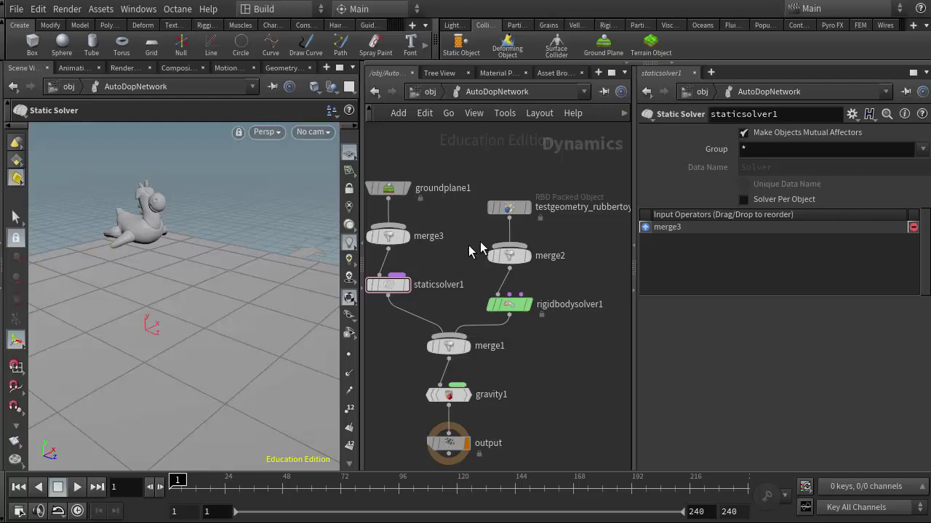
middle_click_drag(463, 251, 473, 234)
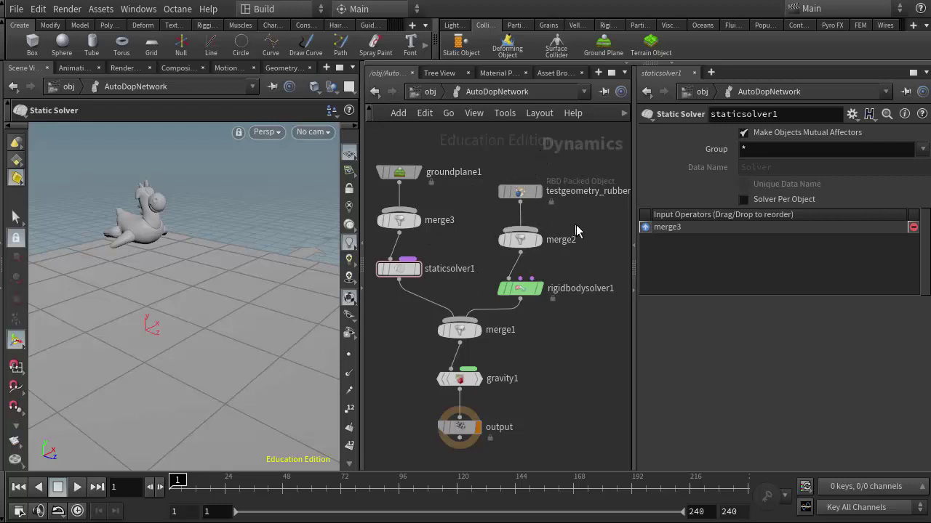
middle_click_drag(575, 226, 549, 236)
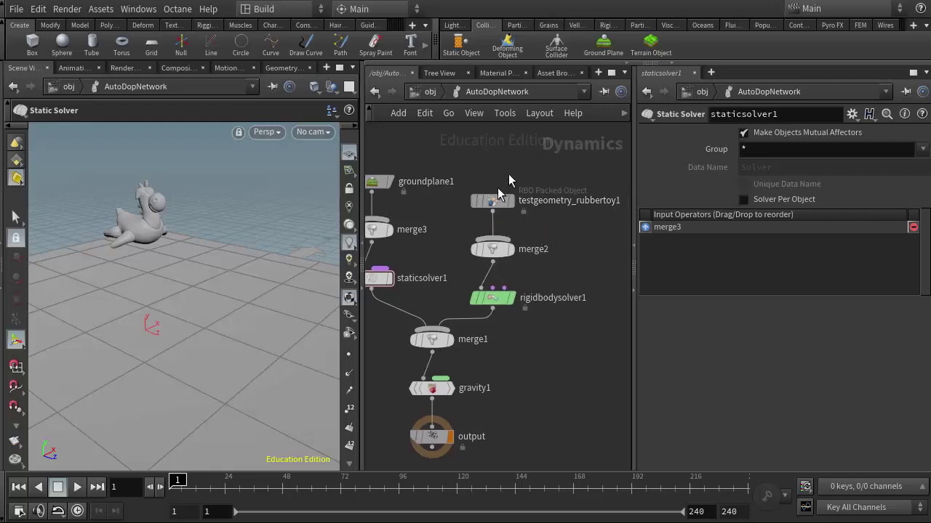
middle_click_drag(412, 201, 507, 211)
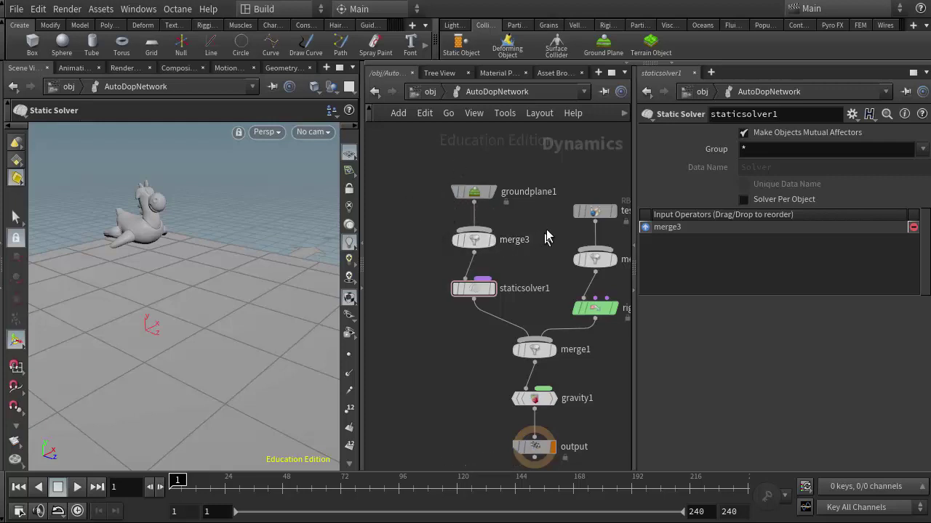
middle_click_drag(547, 225, 492, 234)
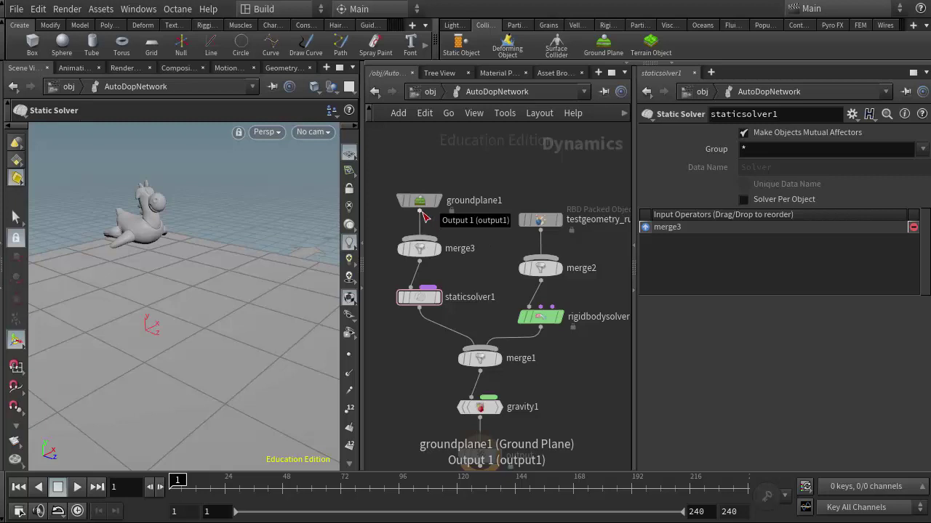
mouse_move(424, 228)
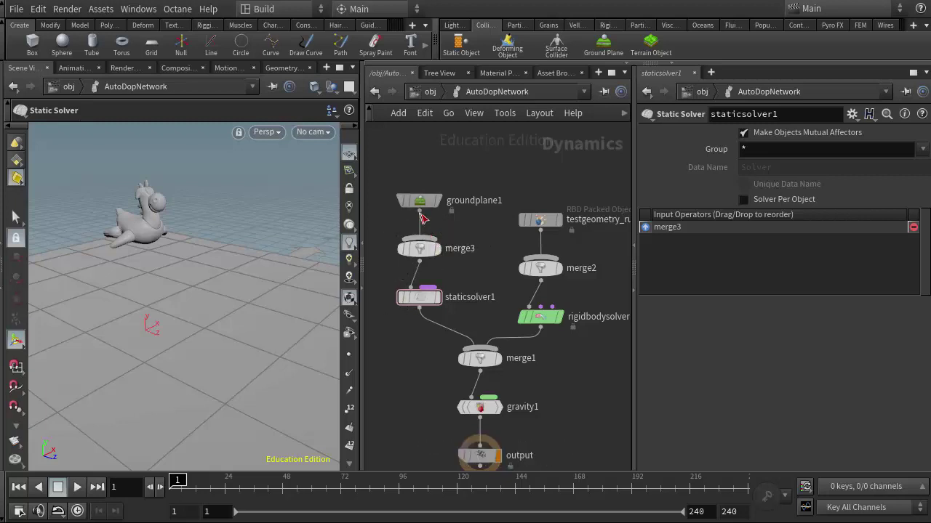
- Connect groundplane1 to merge2 and cut the wire from staticsolver1 to merge1
left_click_drag(420, 211, 541, 268)
key("y")
left_click_drag(471, 316, 423, 345)
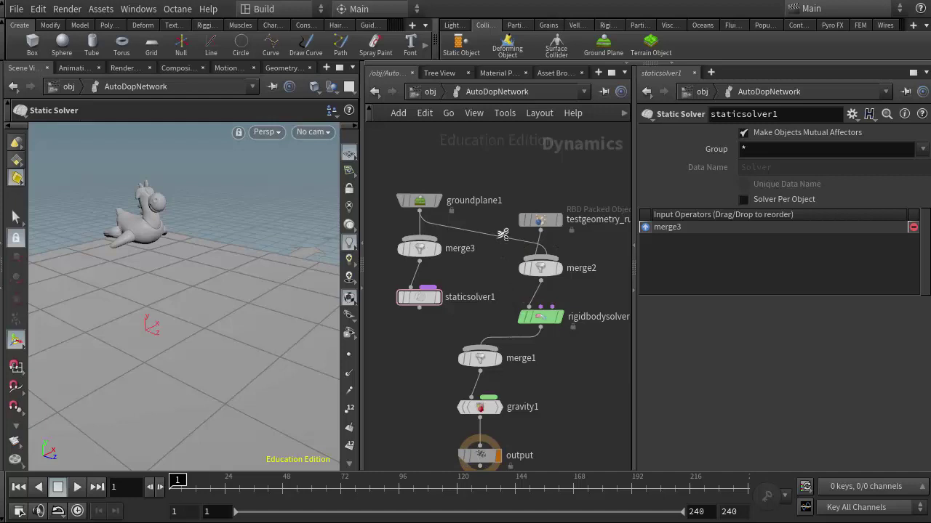
- Restore the ground plane's original wiring through staticsolver1 into merge1, listing staticsolver1 above rigidbodysolver1 in merge1's input order
left_click_drag(503, 232, 494, 257)
left_click_drag(420, 309, 480, 358)
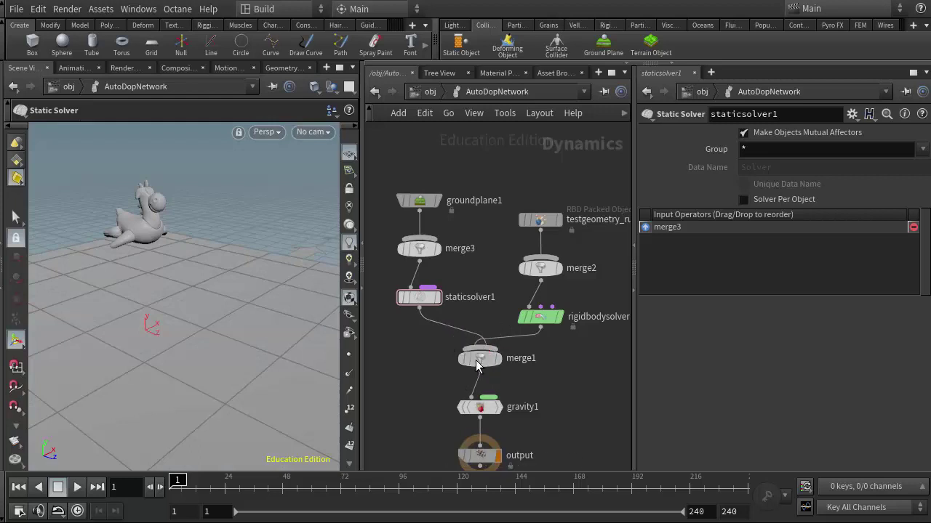
left_click(484, 363)
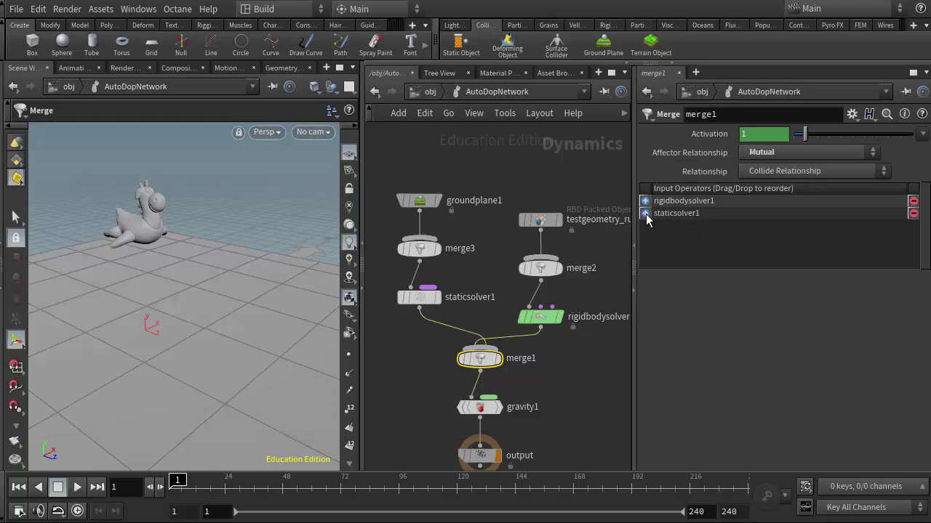
left_click_drag(646, 215, 645, 203)
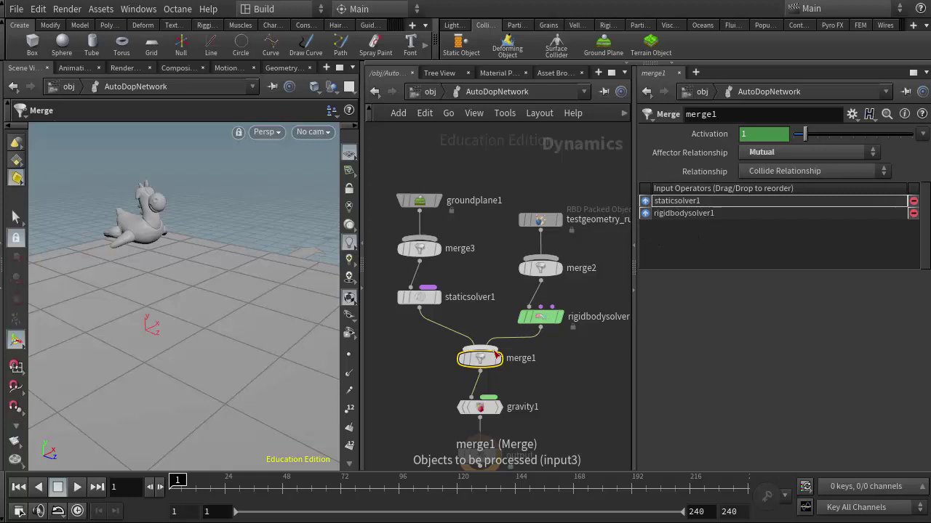
middle_click_drag(442, 395, 422, 357)
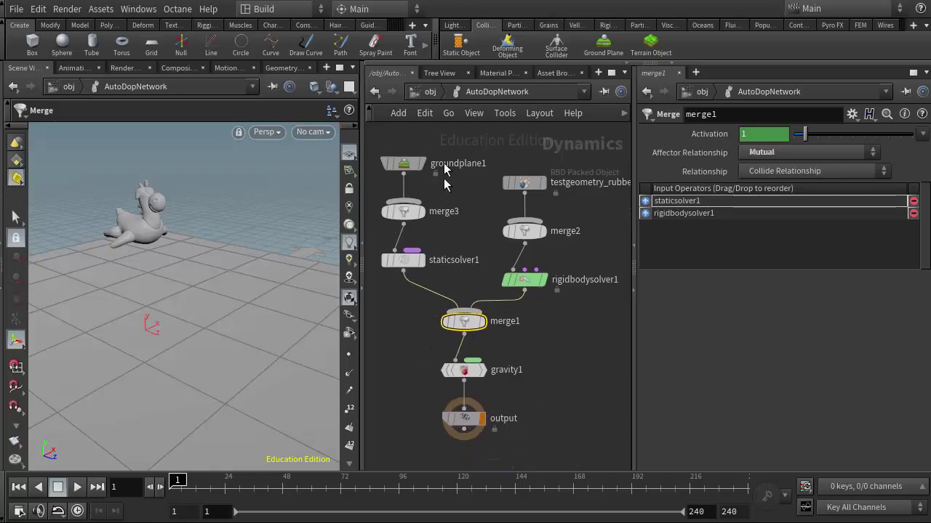
- Return to the object level, play the simulation and stop it at about frame 131
left_click(428, 92)
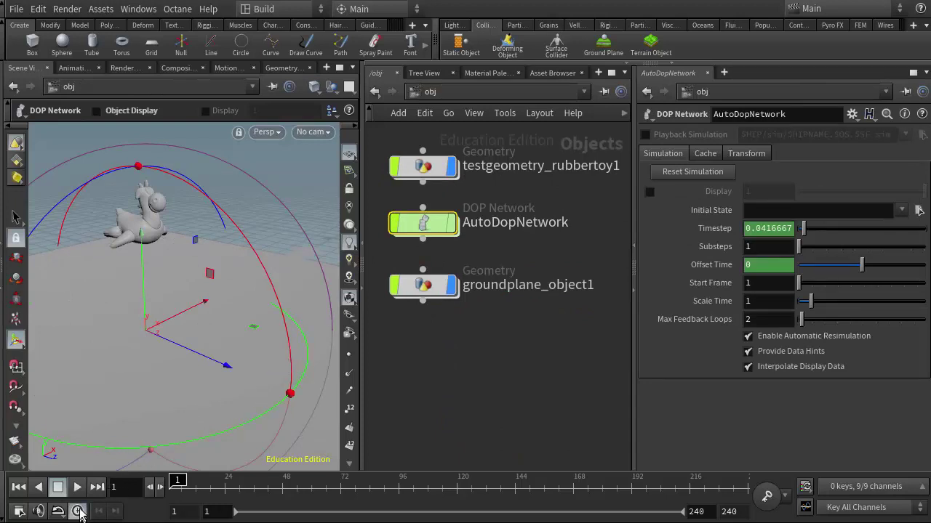
left_click(77, 487)
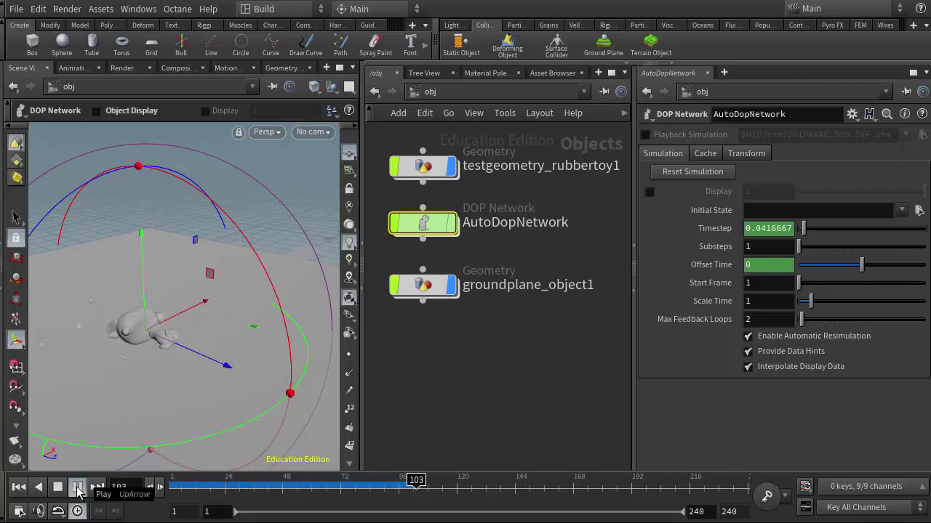
left_click(70, 490)
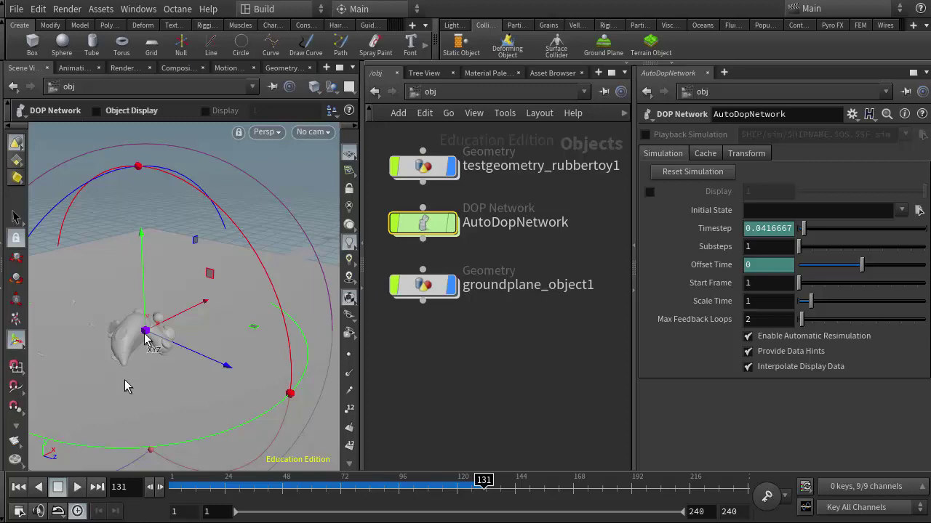
- Rewind to frame 1 and move the testgeometry_rubbertoy1 source node up inside the rubber toy's geometry network to make room above rest1
left_click(19, 487)
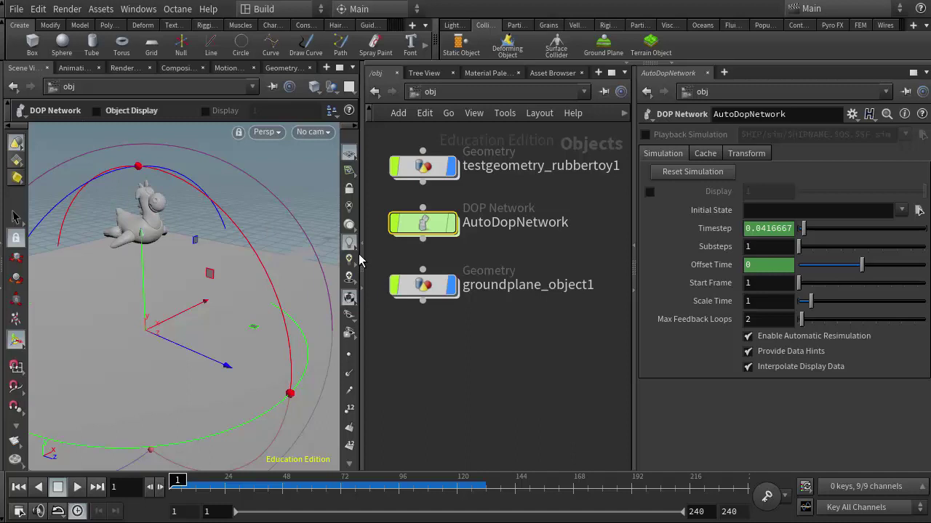
middle_click_drag(446, 349, 440, 390)
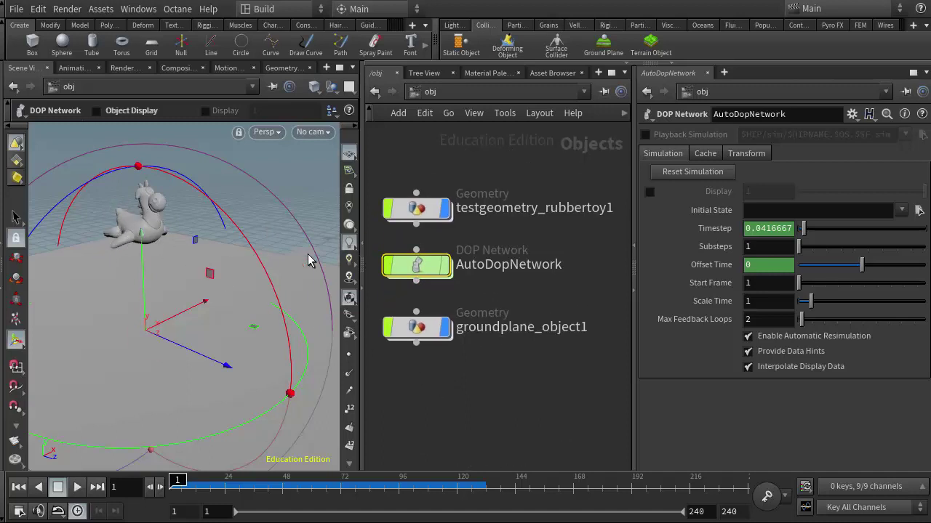
mouse_move(407, 218)
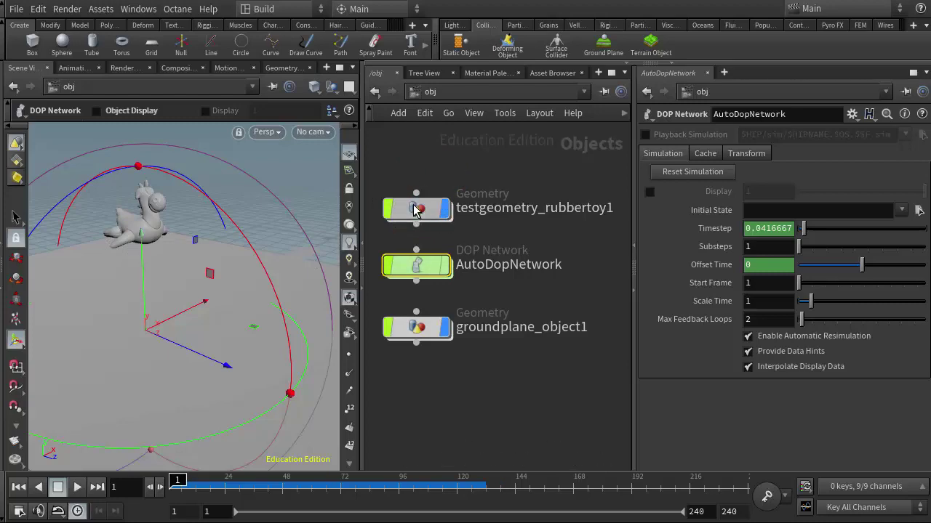
double_click(416, 210)
middle_click_drag(532, 229, 536, 250)
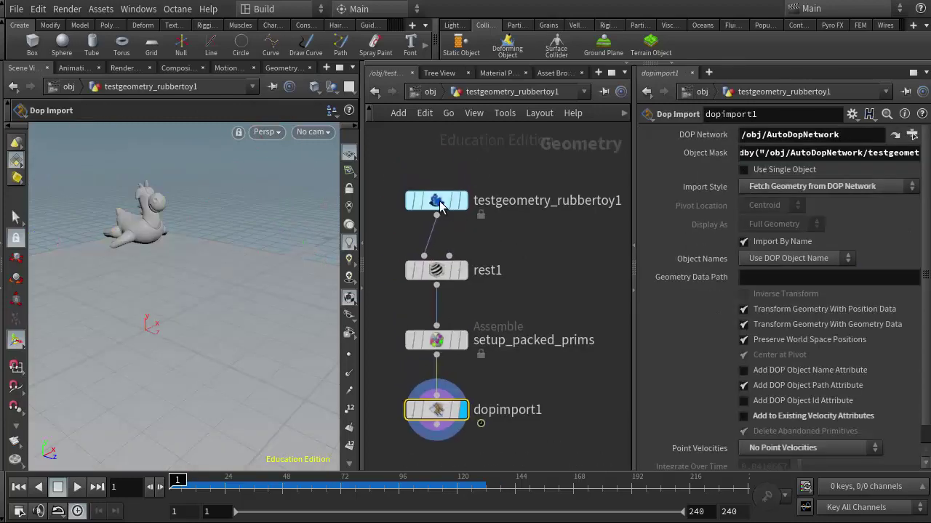
left_click_drag(438, 197, 431, 169)
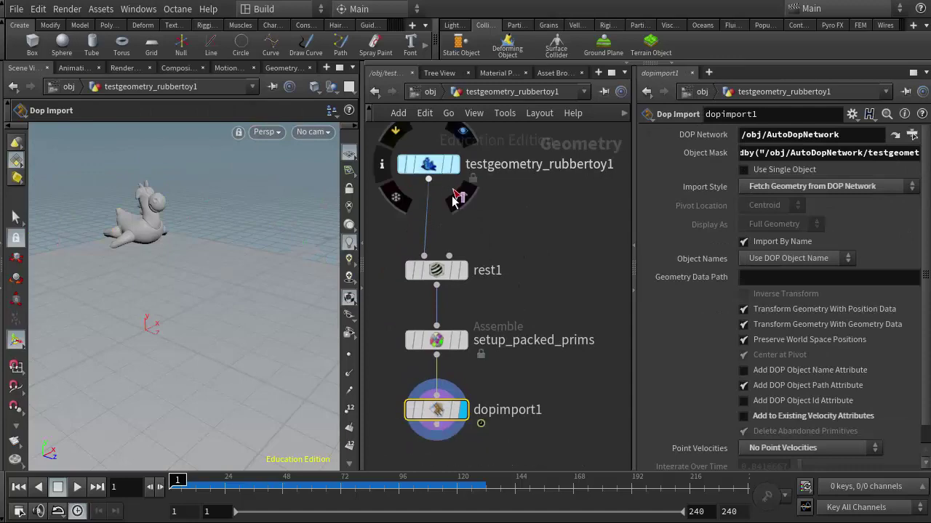
- Add a Boolean node and wire it between the testgeometry_rubbertoy1 source node and the first input of rest1
key("Tab")
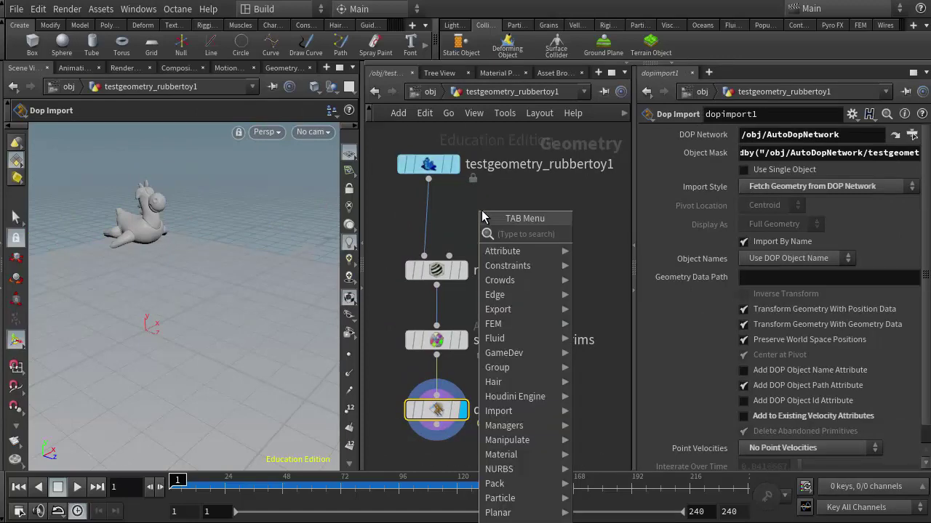
type("bool")
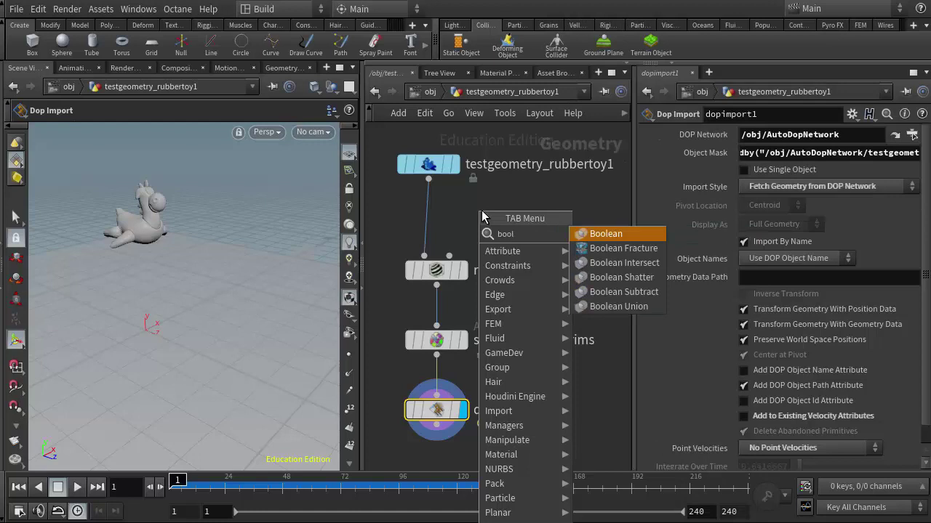
key("Return")
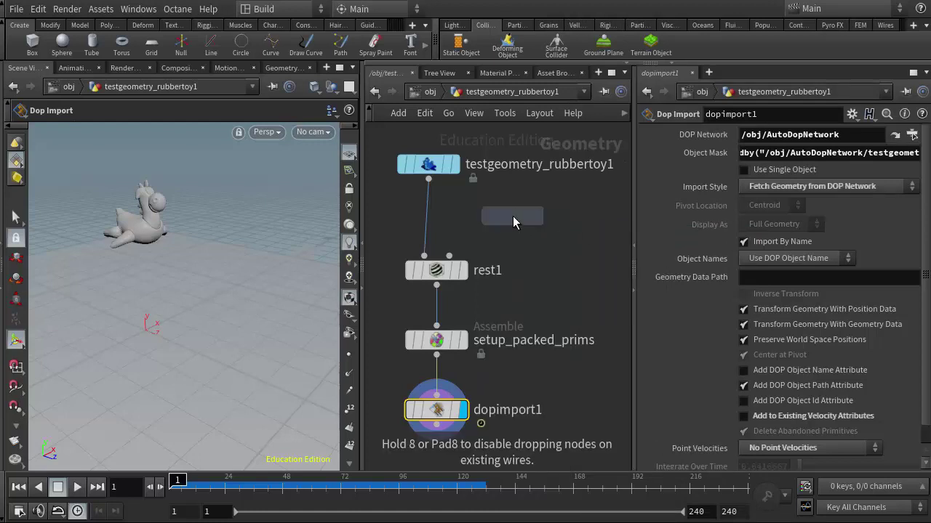
left_click(512, 216)
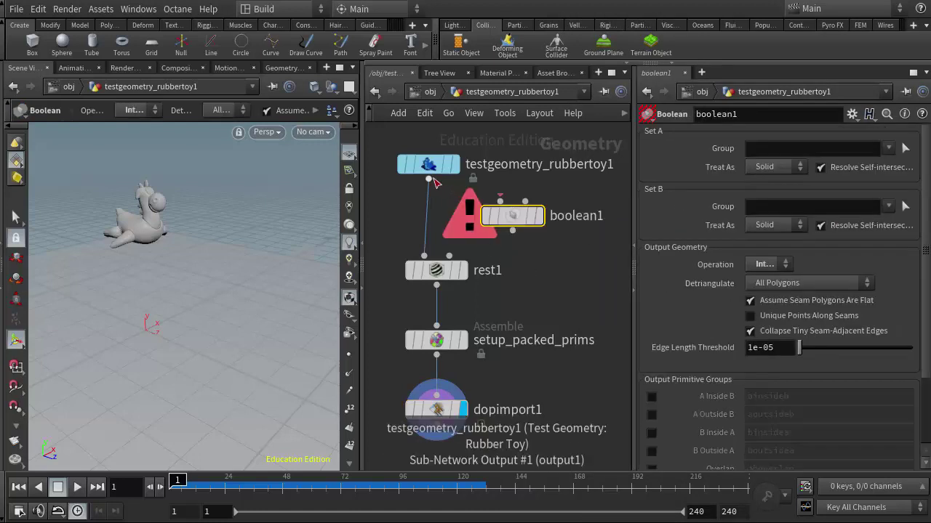
left_click_drag(428, 179, 432, 232)
left_click(507, 210)
left_click(512, 232)
left_click(424, 256)
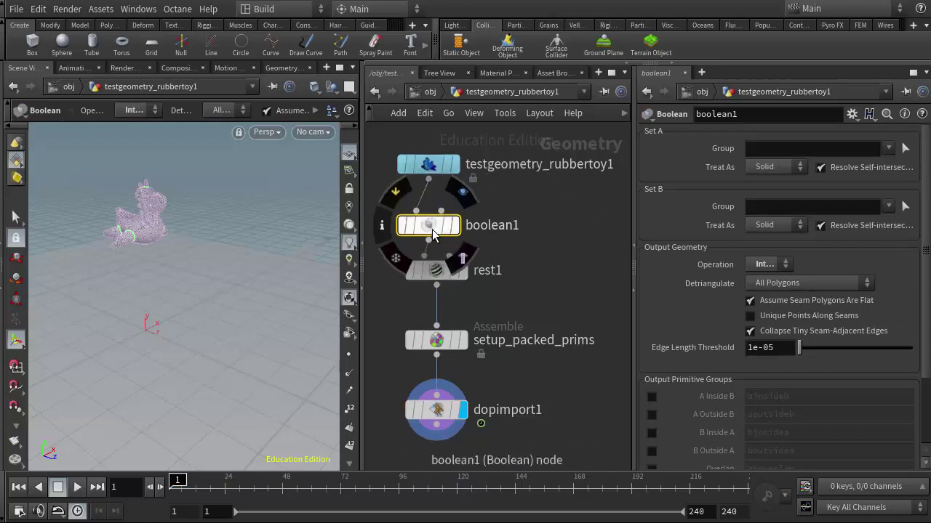
- Set the Boolean node's operation to Union and select dopimport1 at the end of the chain
left_click(771, 264)
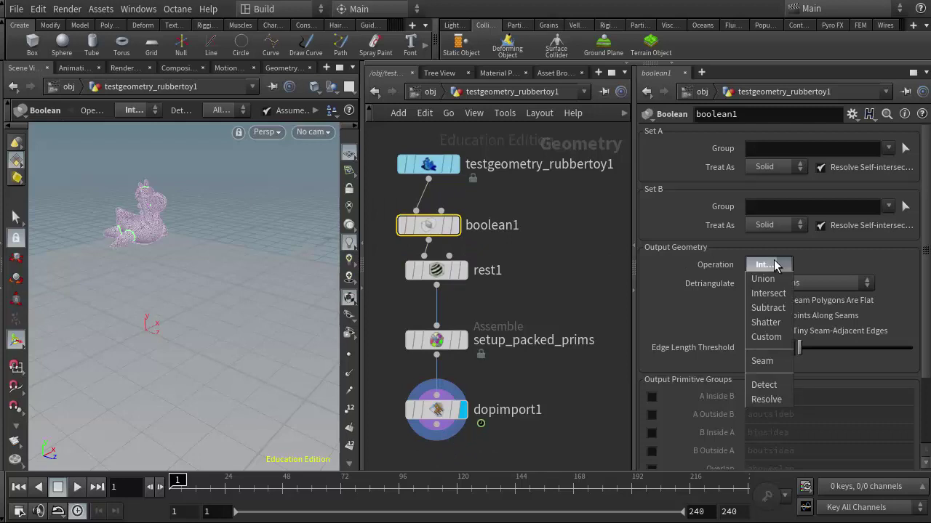
left_click(764, 279)
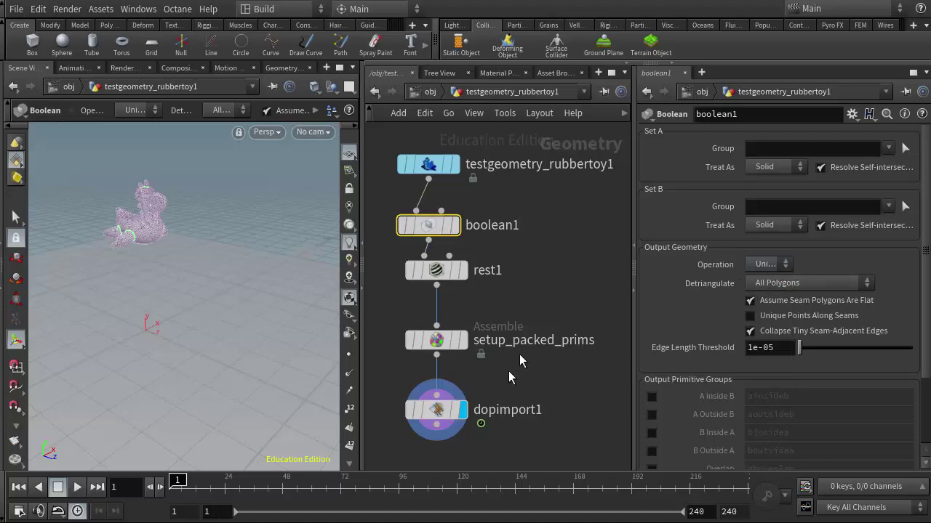
left_click(436, 410)
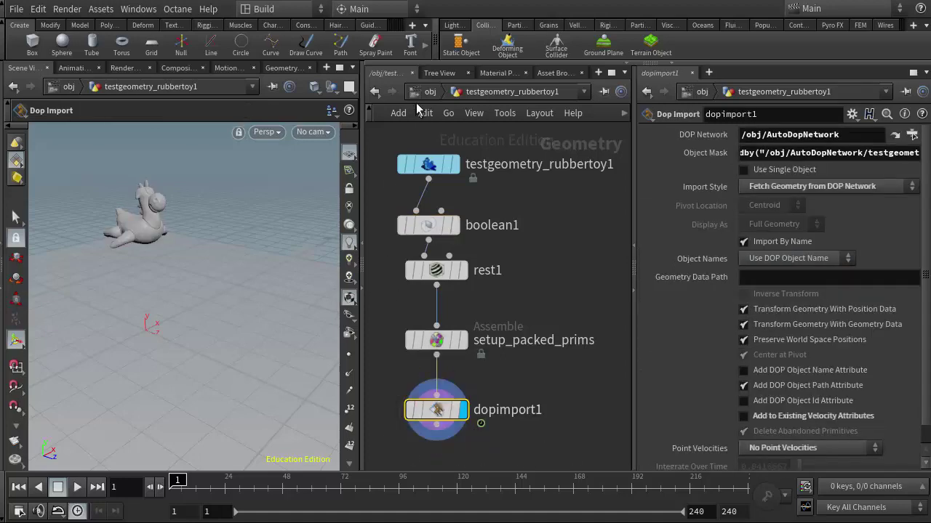
- Return to the object level, play the simulation briefly, stop it and rewind to frame 1
left_click(428, 92)
left_click(77, 487)
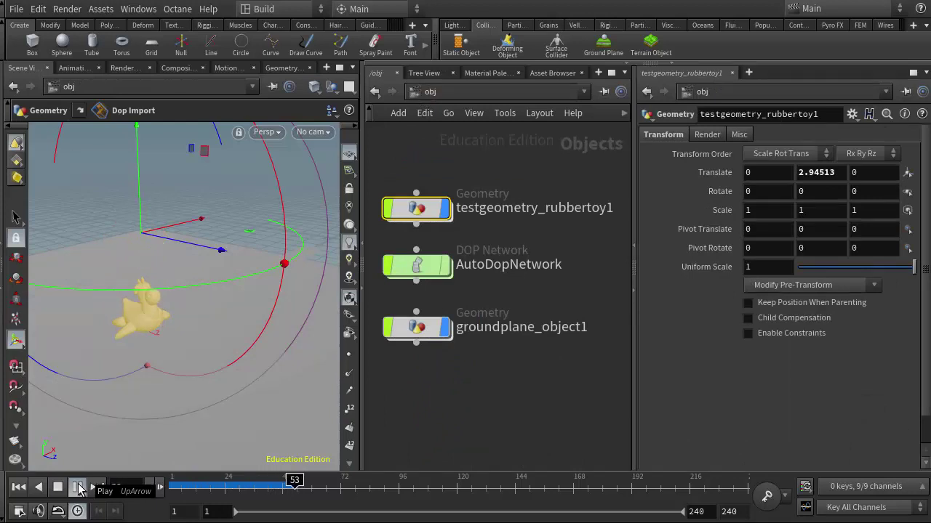
left_click(57, 487)
left_click(19, 489)
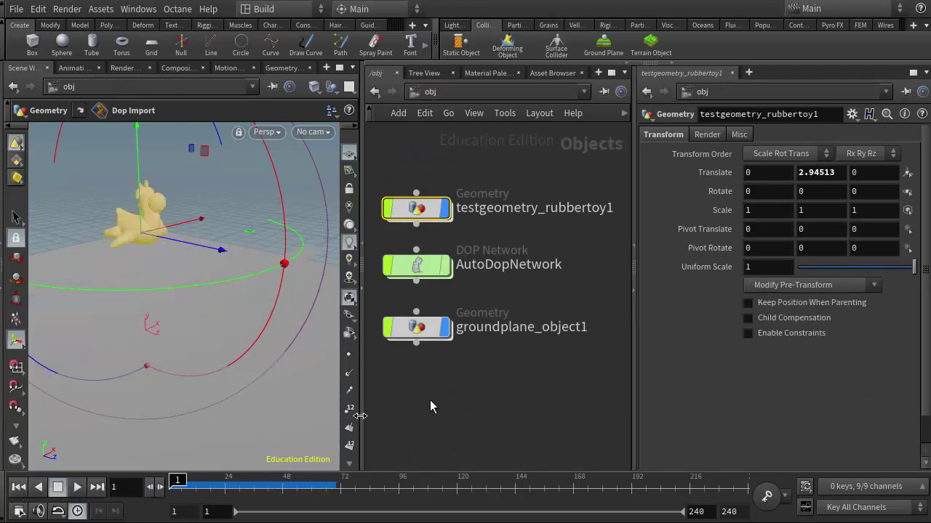
- Inspect the rubber toy's RBD Packed Object inside AutoDopNetwork and its SOP Path source reference
middle_click_drag(501, 376, 520, 387)
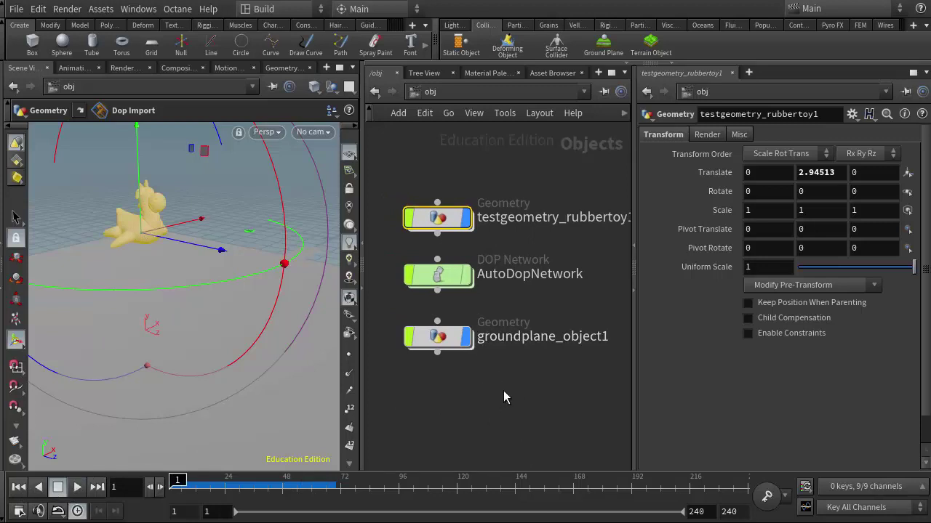
middle_click_drag(504, 393, 472, 361)
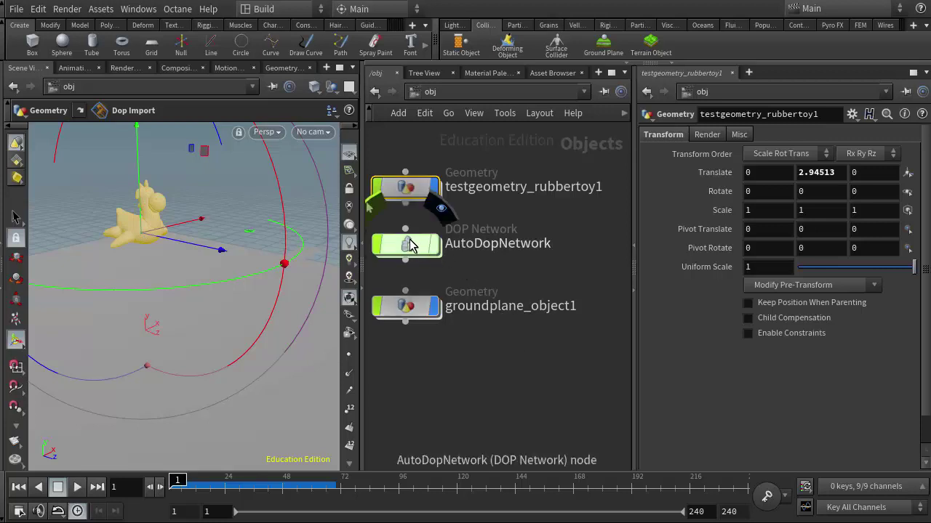
mouse_move(456, 190)
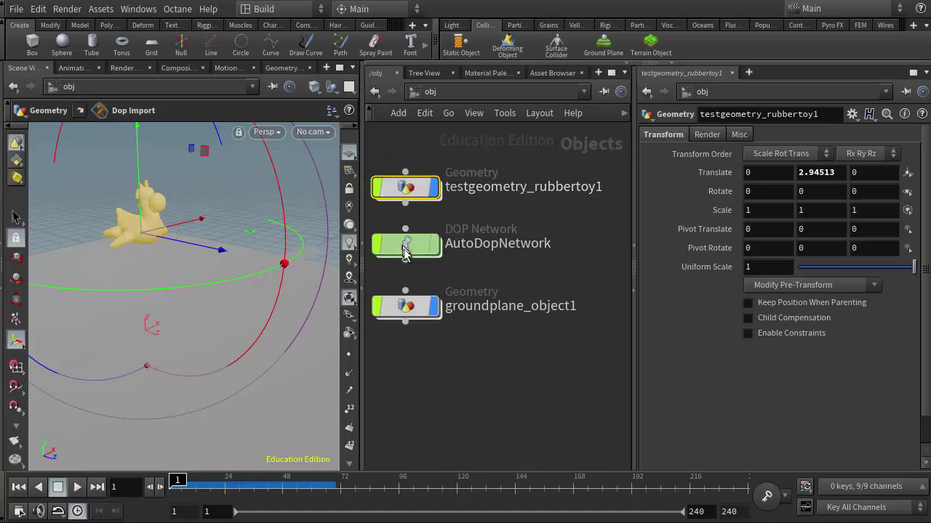
mouse_move(411, 250)
left_mouse_down()
mouse_move(419, 253)
mouse_move(409, 249)
left_mouse_up()
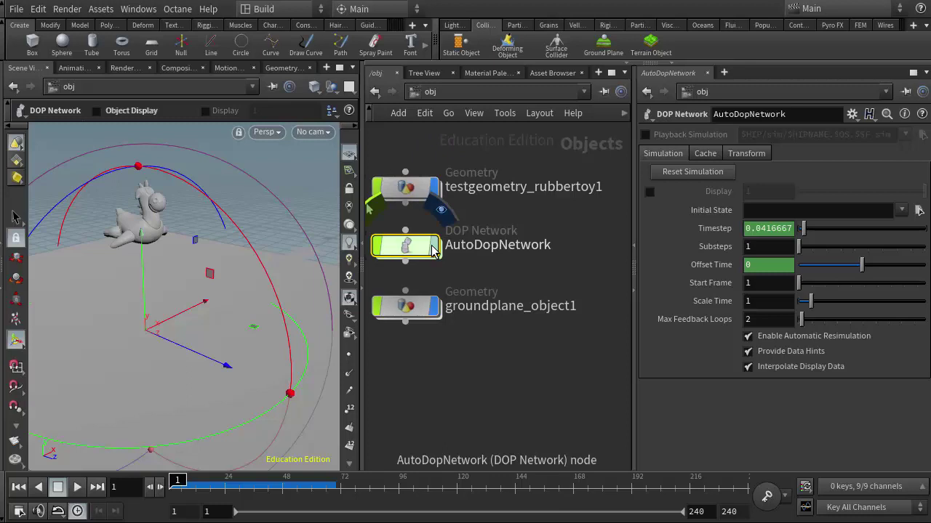
double_click(409, 250)
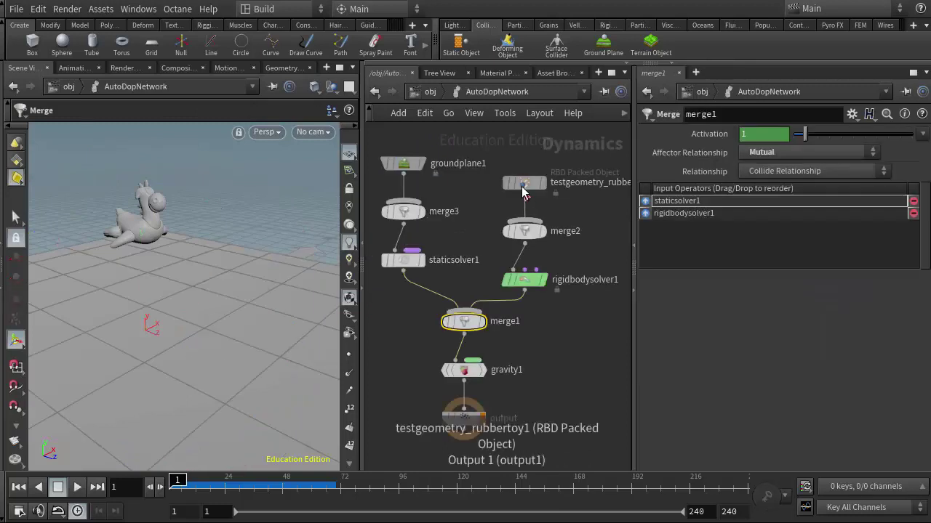
left_click(524, 183)
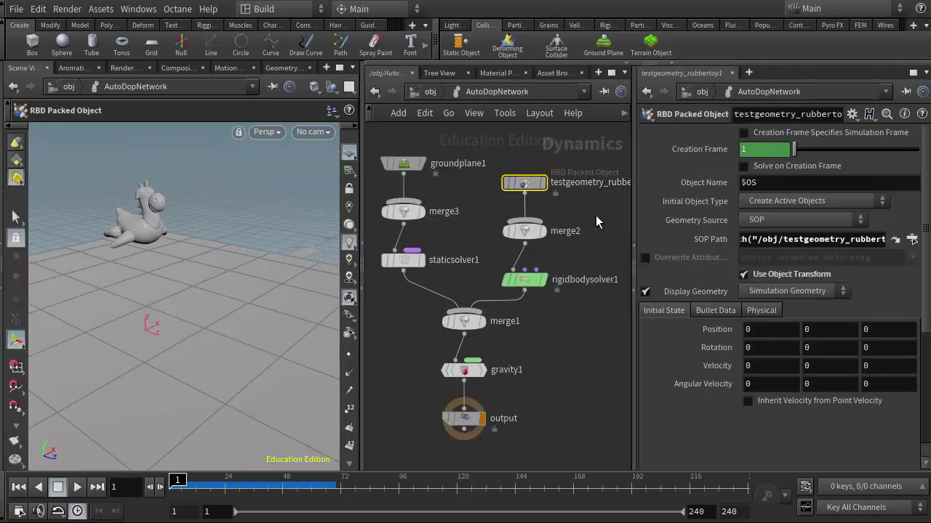
middle_click_drag(600, 220, 547, 220)
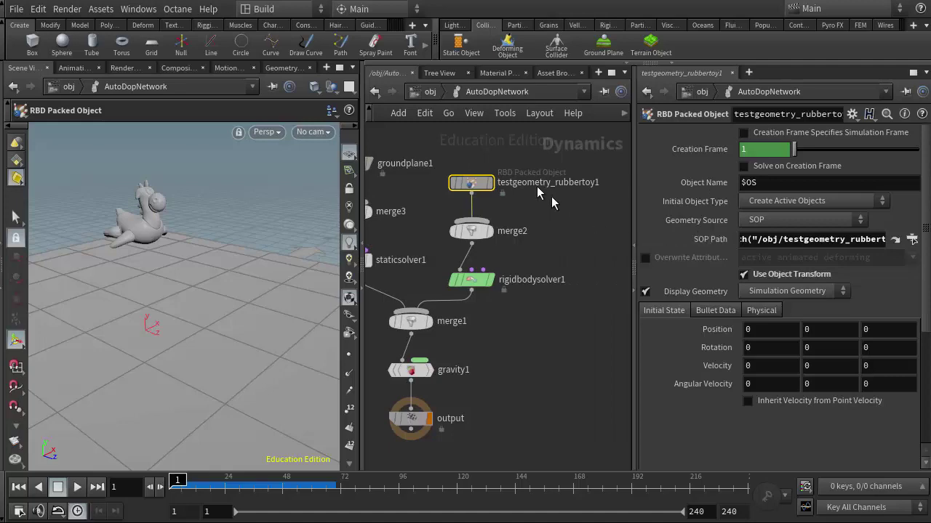
- Inspect the DOP Network and Object Mask settings of dopimport1 in the rubber toy's geometry network, then return to the object level
left_click(428, 91)
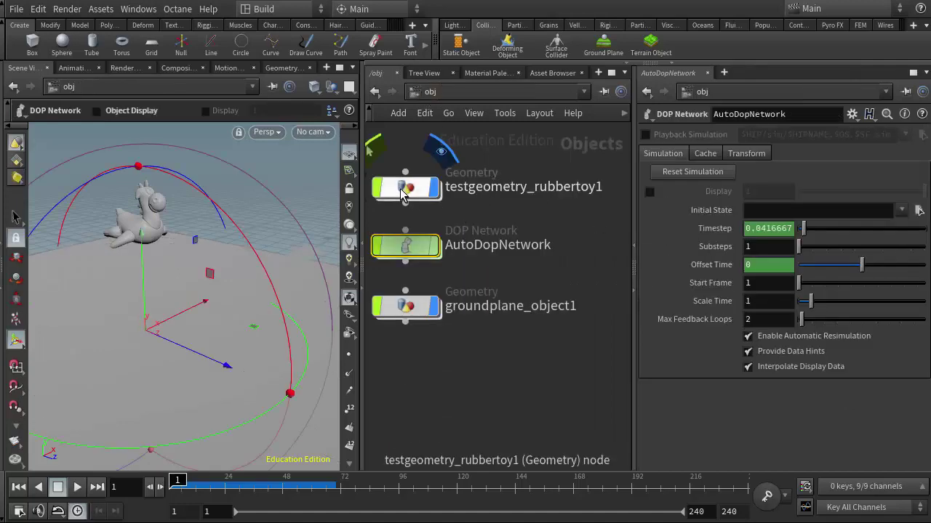
double_click(427, 185)
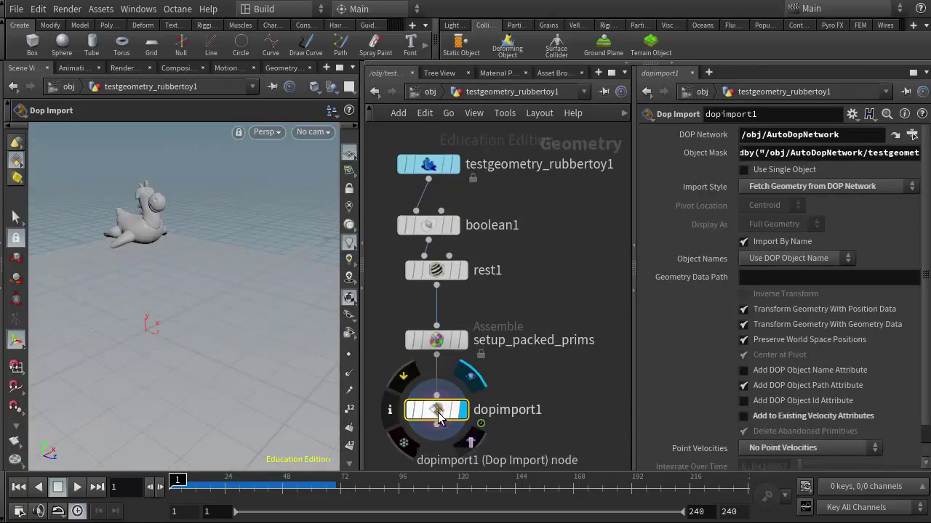
left_click_drag(459, 407, 437, 410)
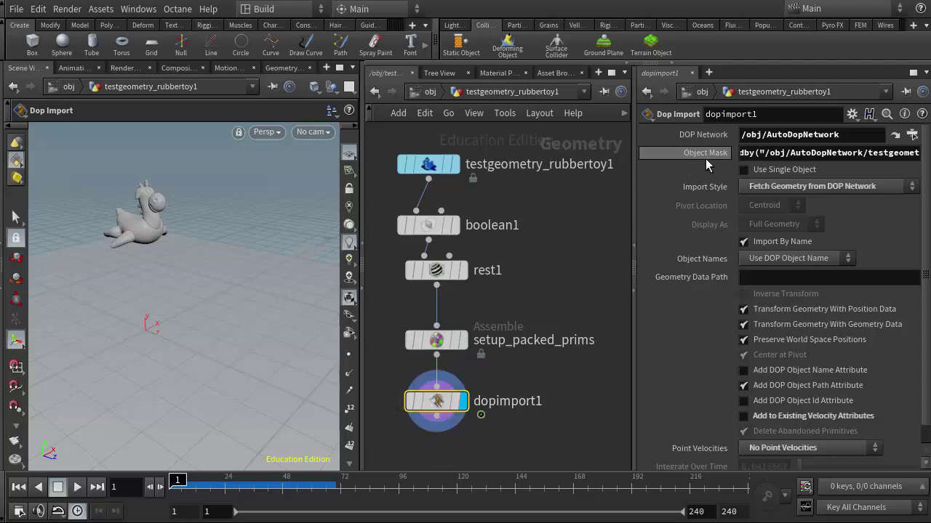
left_click(430, 92)
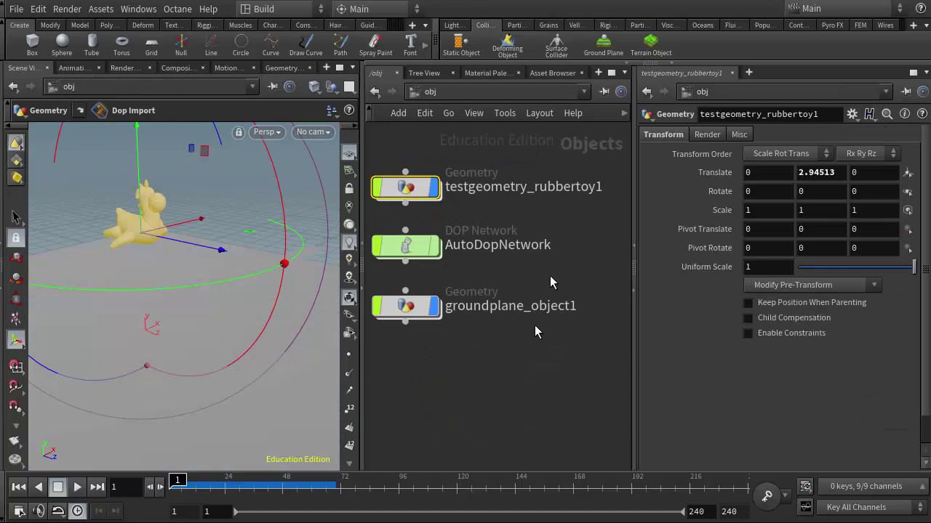
key("h")
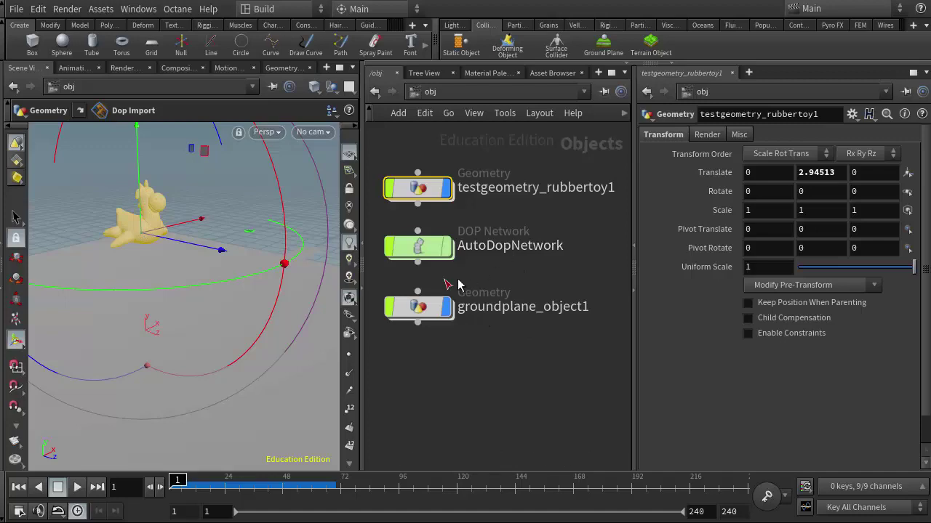
- Inspect groundplane1 inside AutoDopNetwork and the object its OBJ Path refers to
double_click(418, 251)
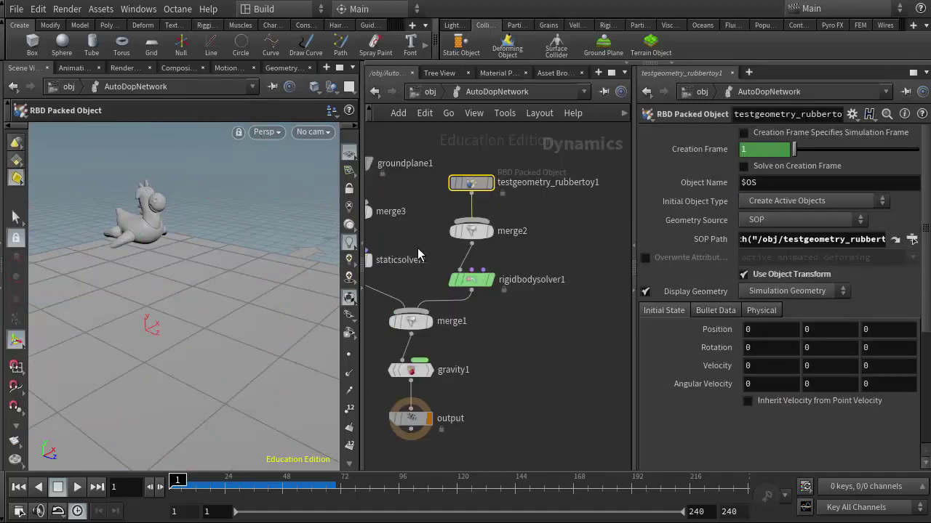
middle_click_drag(426, 245, 511, 275)
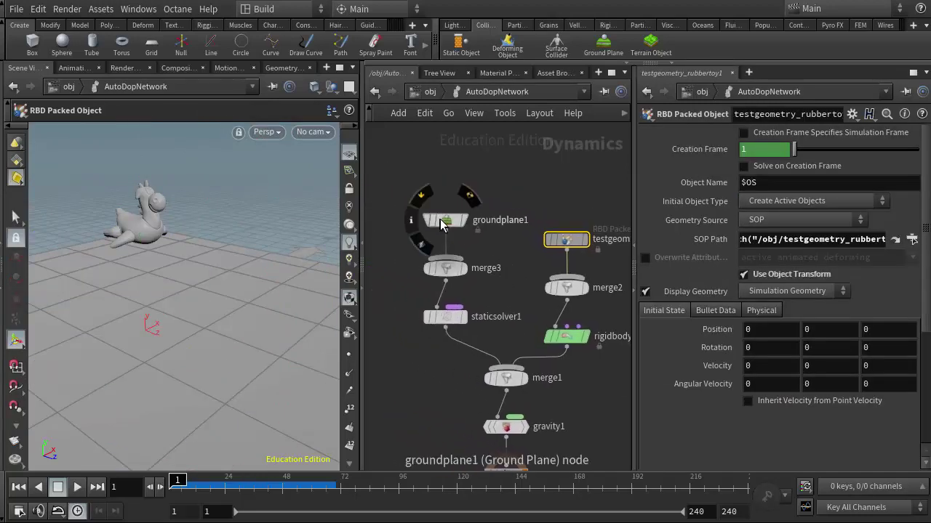
left_click(446, 221)
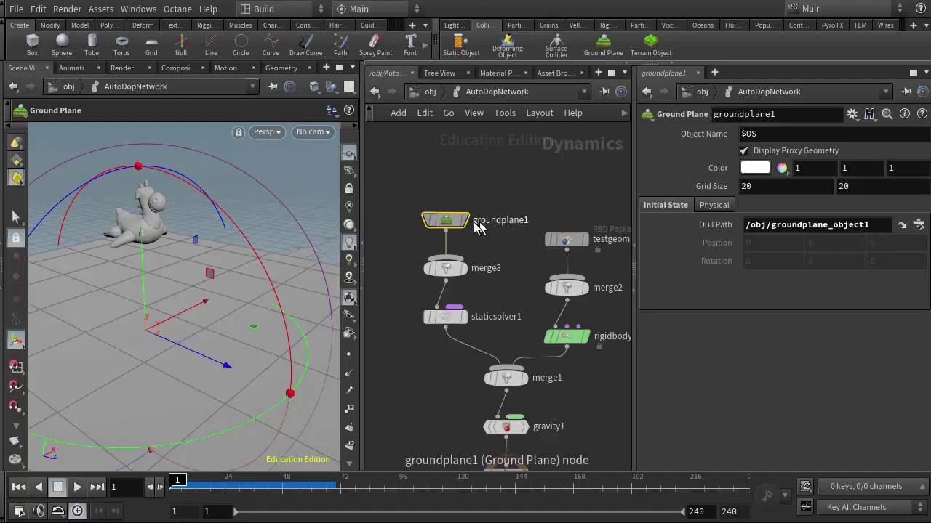
left_click_drag(447, 224, 445, 219)
mouse_move(429, 218)
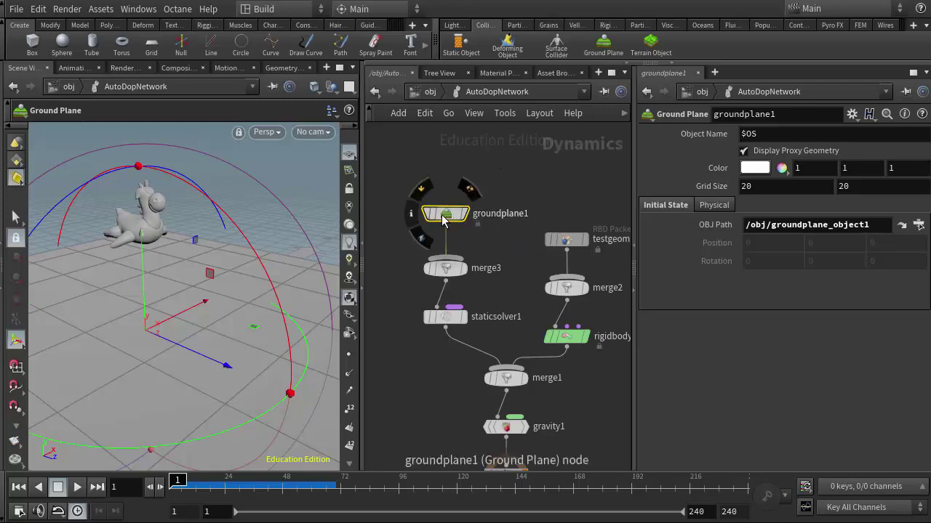
- Inspect the import_groundplane Object Merge node inside groundplane_object1 and the DOP path it imports from
left_click(429, 92)
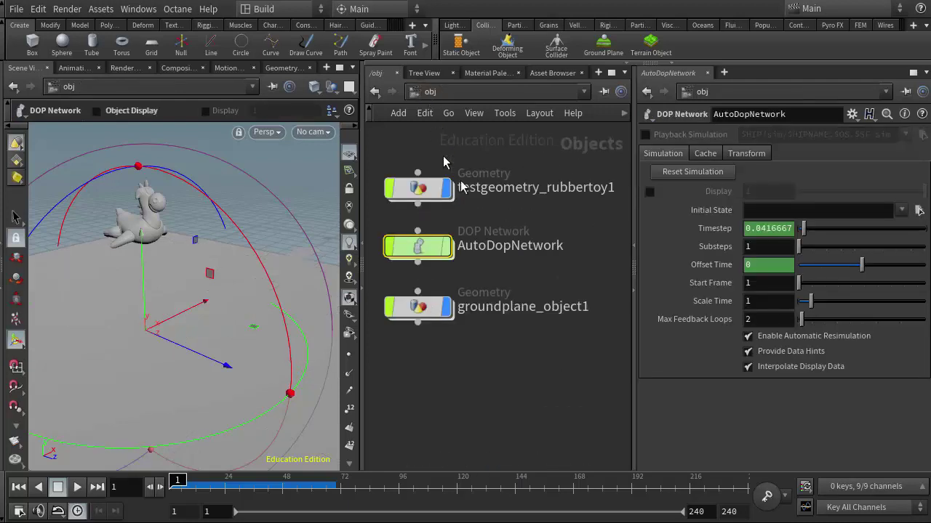
mouse_move(441, 328)
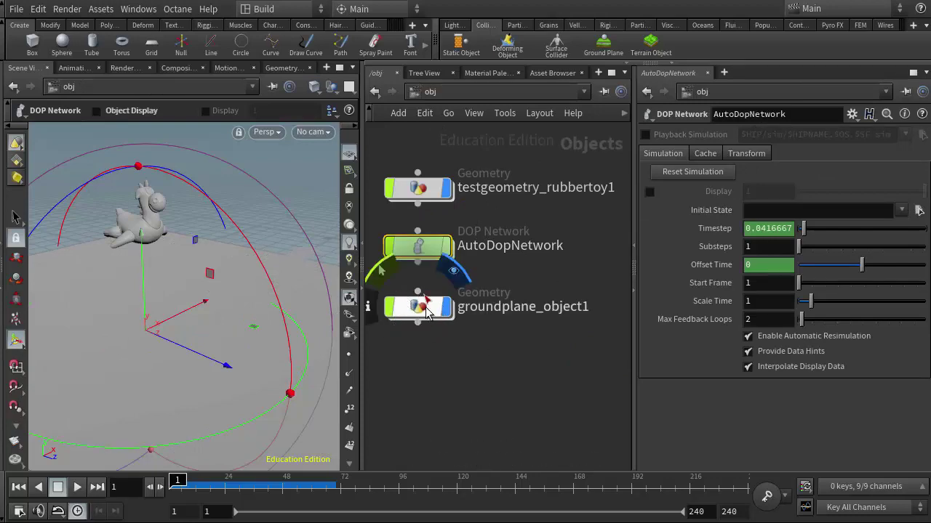
double_click(418, 309)
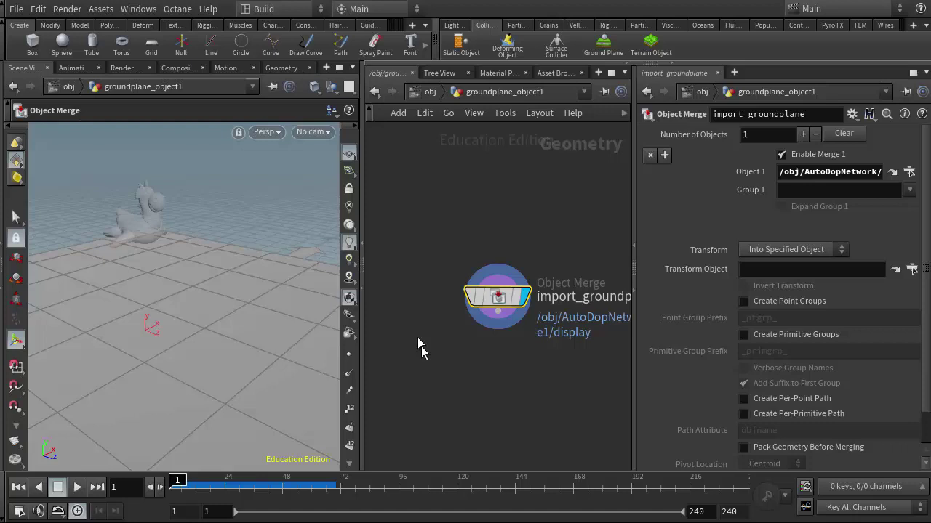
middle_click_drag(492, 350, 417, 254)
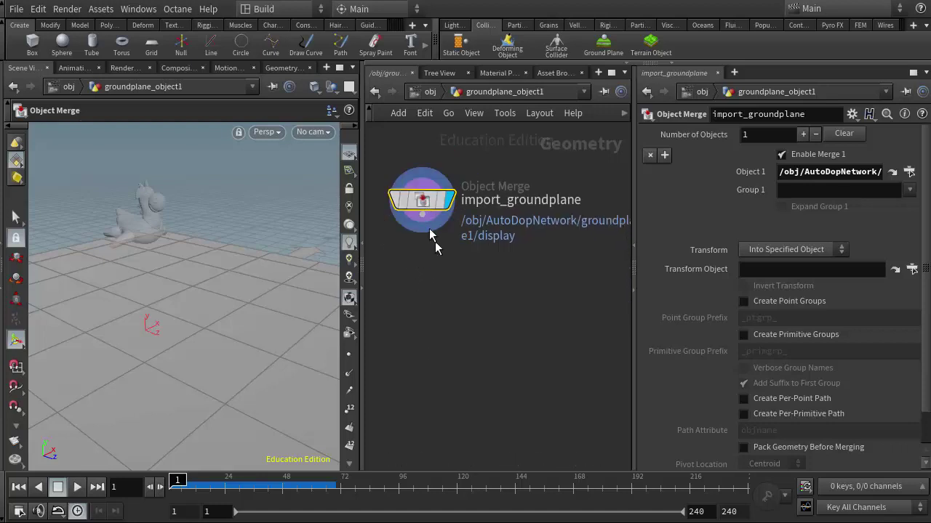
- Examine the groundplane1 part of the Object 1 path on the import_groundplane Object Merge node
mouse_move(433, 198)
left_click_drag(785, 171, 892, 171)
left_click(841, 174)
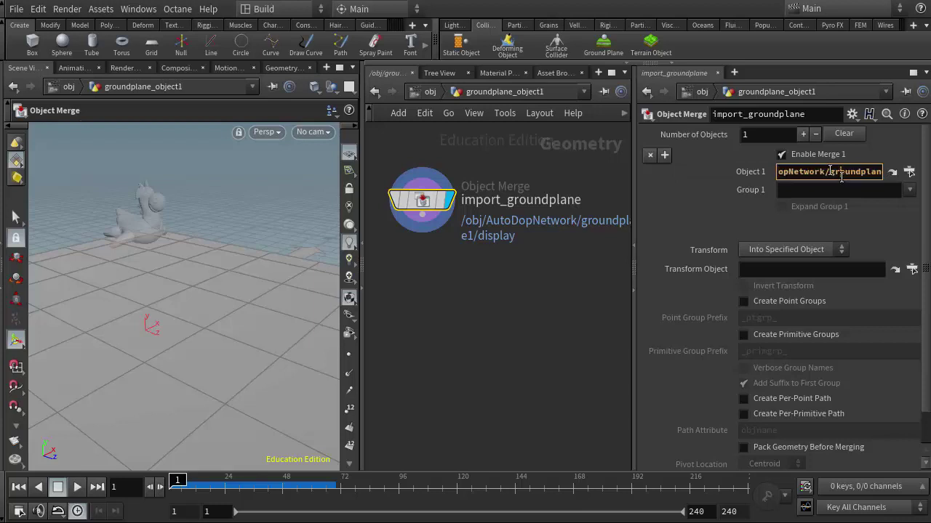
left_click_drag(831, 171, 866, 173)
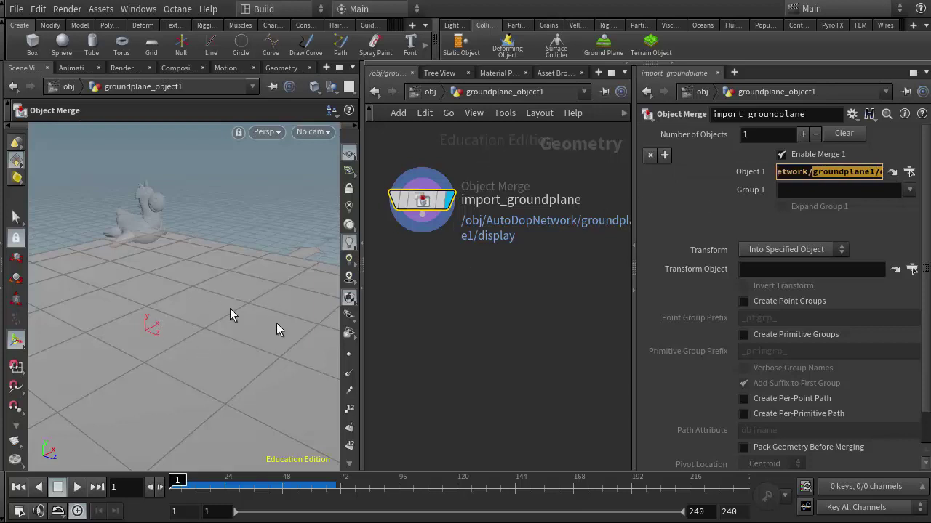
- Turn off the display of groundplane_object1 at object level, play the simulation and rewind to frame 1
left_click(423, 93)
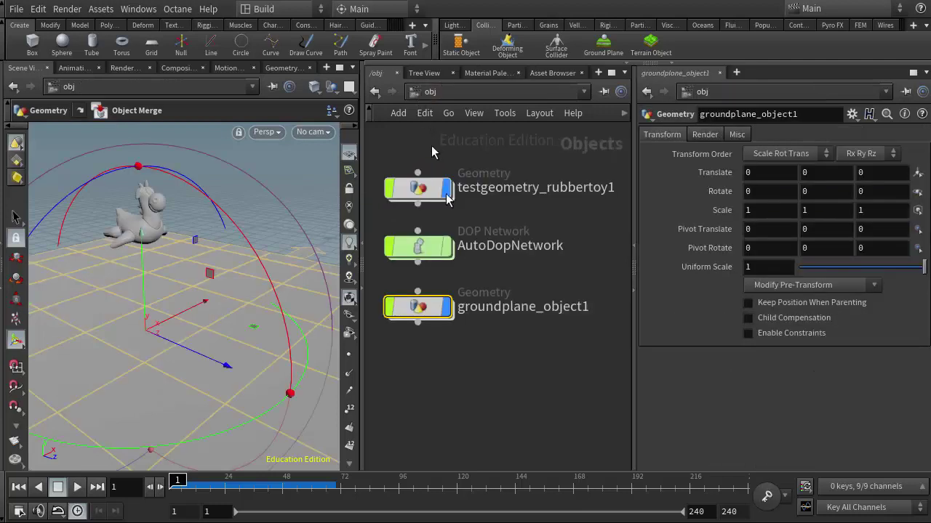
left_click(448, 308)
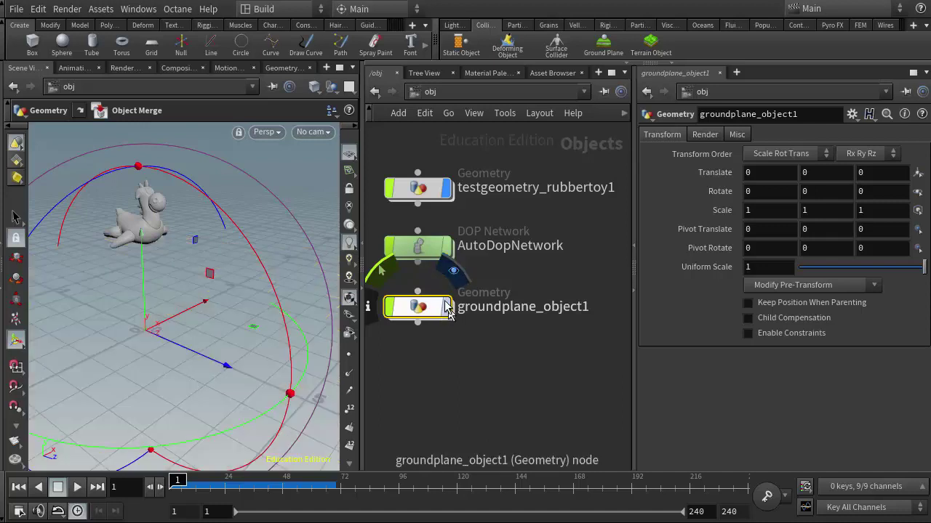
left_click(502, 376)
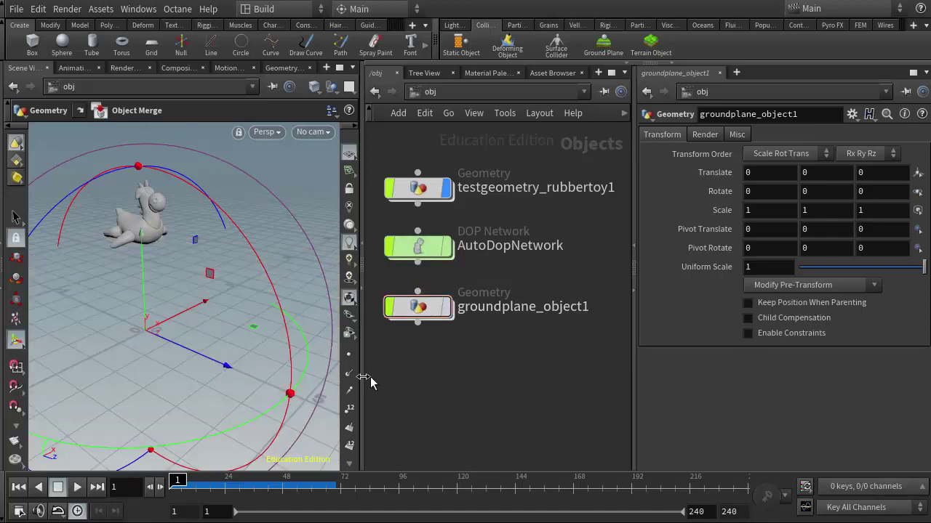
left_click(77, 488)
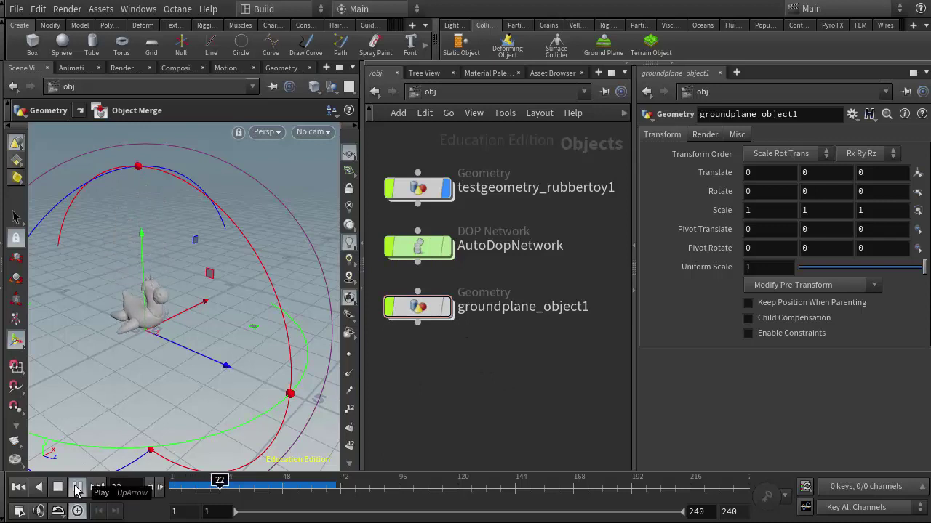
left_click(57, 487)
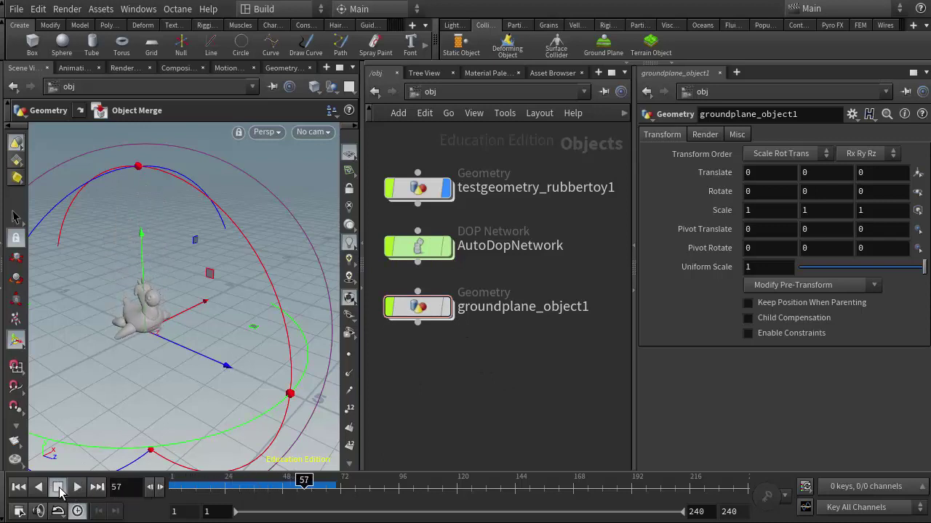
left_click(19, 487)
- Delete groundplane_object1 and play the simulation without it to test whether the toy still collides with the ground
left_click(418, 306)
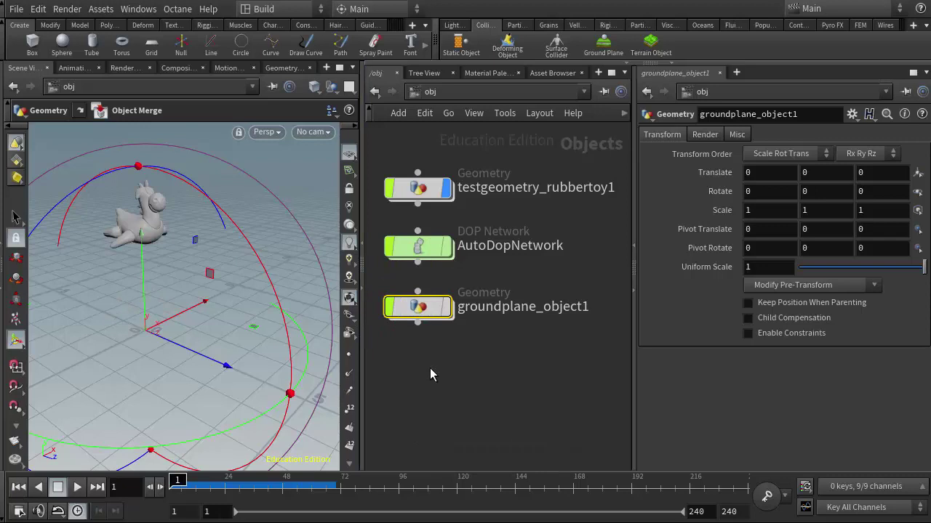
key("Delete")
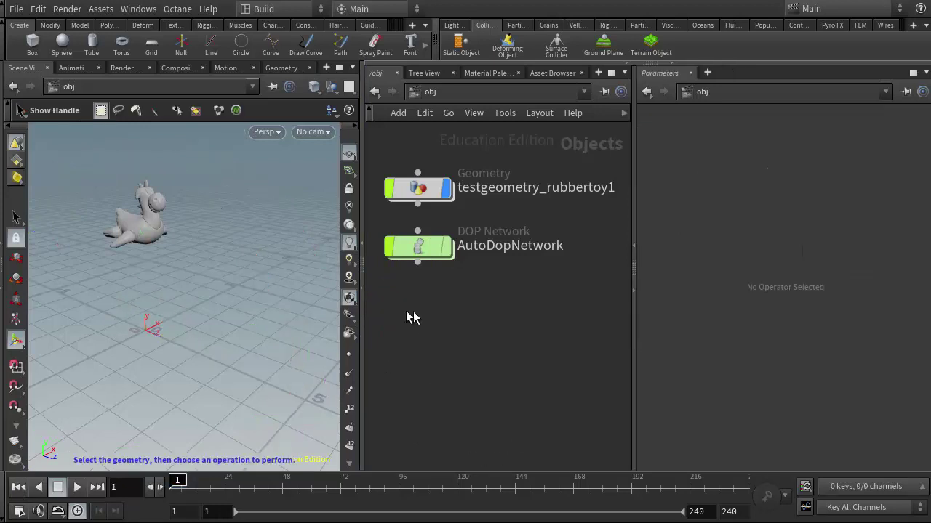
left_click(77, 487)
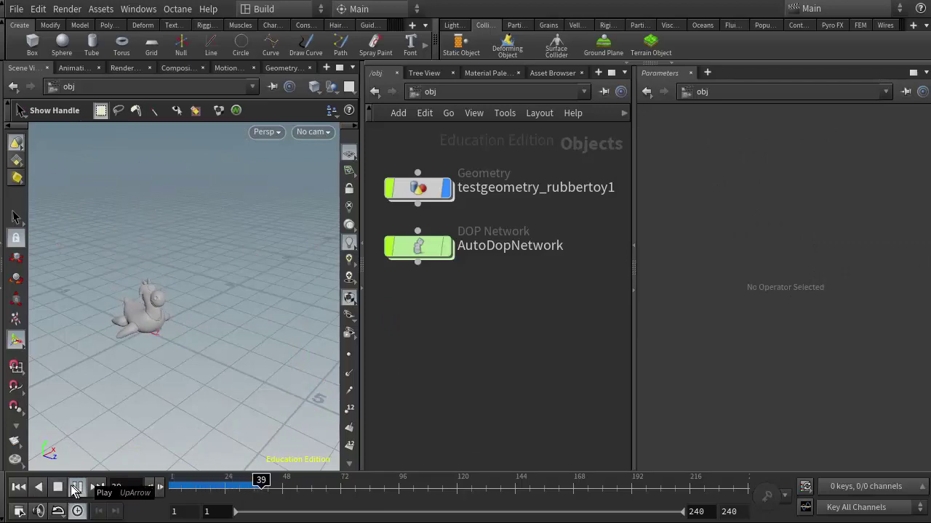
left_click(58, 487)
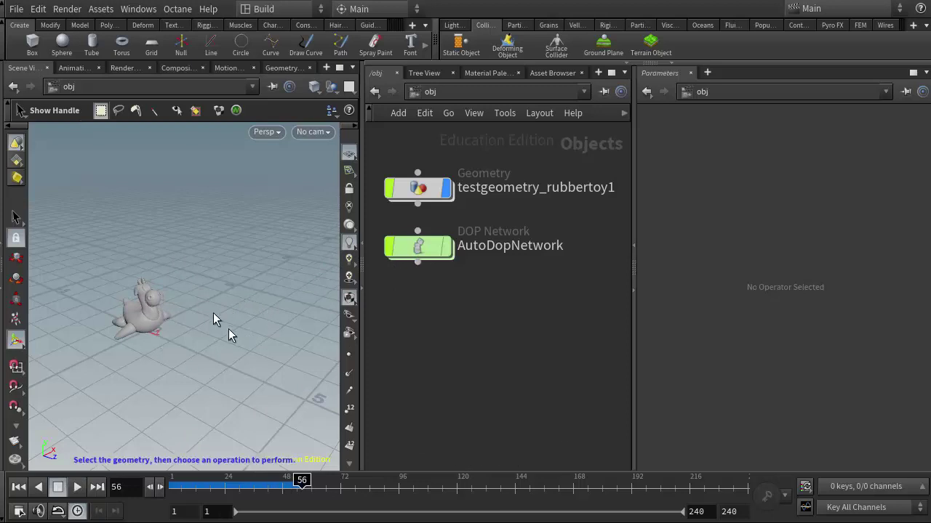
- Inspect the OBJ Path of groundplane1 inside AutoDopNetwork with its ground plane object deleted, and return to the object level
double_click(416, 246)
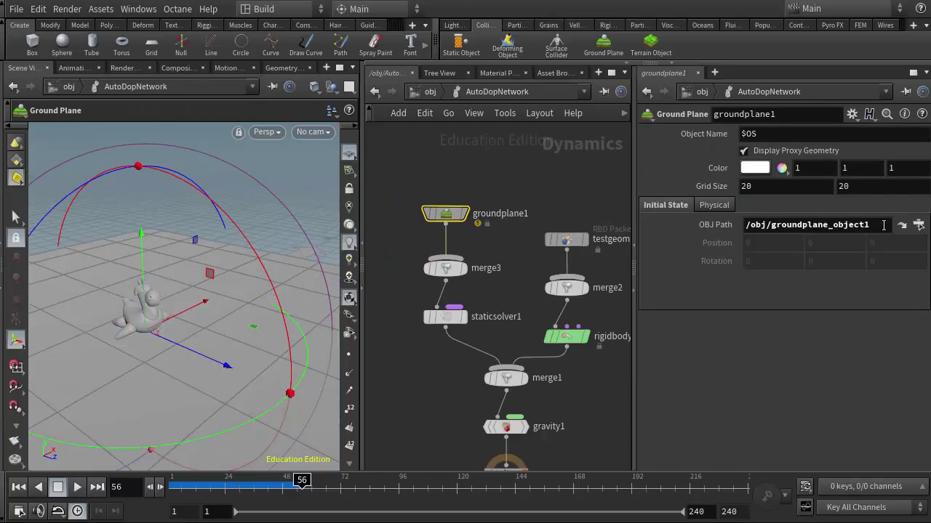
left_click_drag(884, 225, 687, 316)
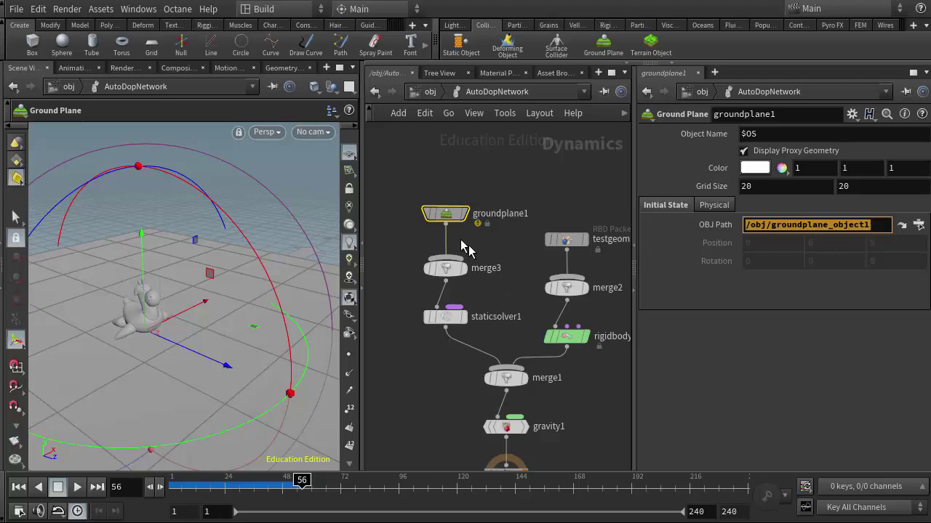
left_click(425, 93)
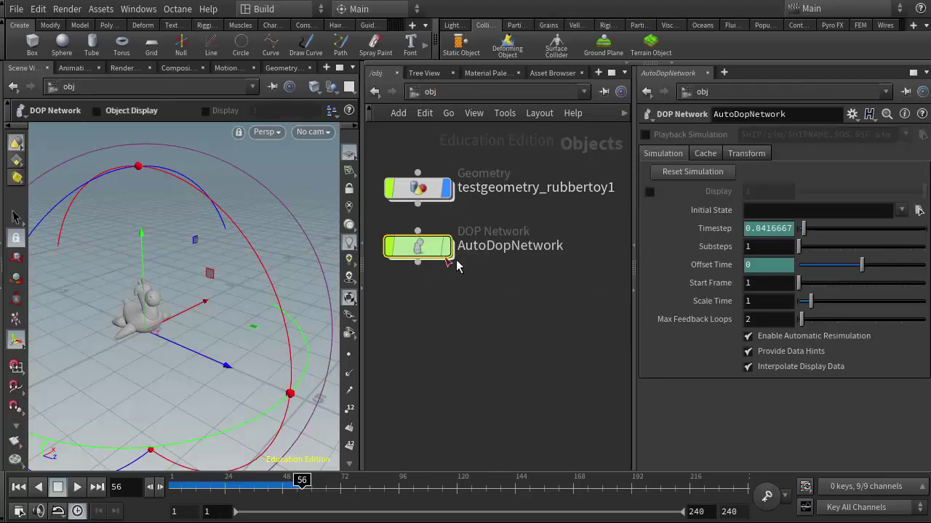
key("Return")
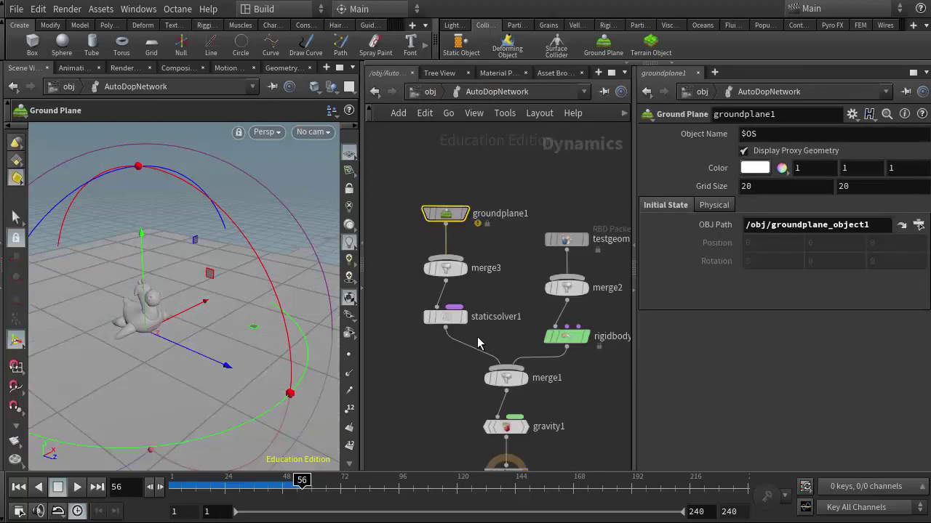
key("u")
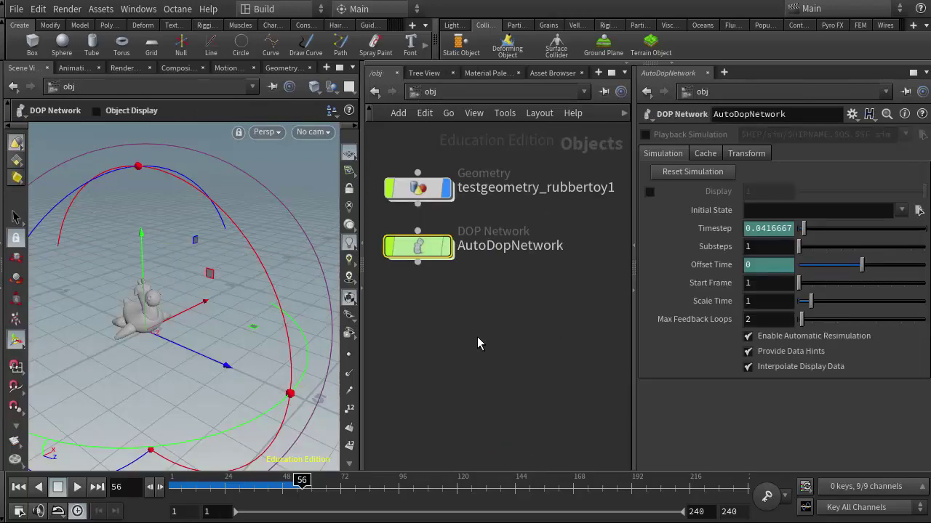
- Undo the deletion of groundplane_object1 and turn its display back on
left_click(434, 311)
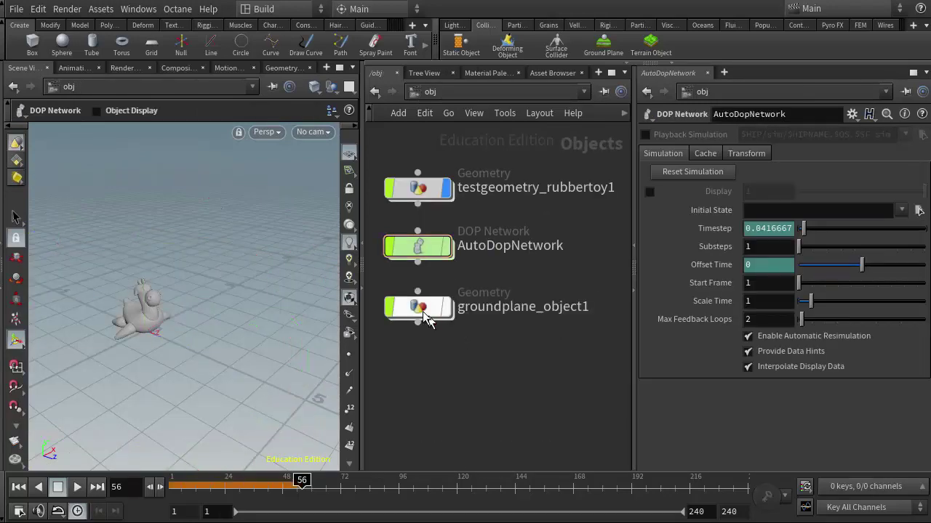
left_click(445, 311)
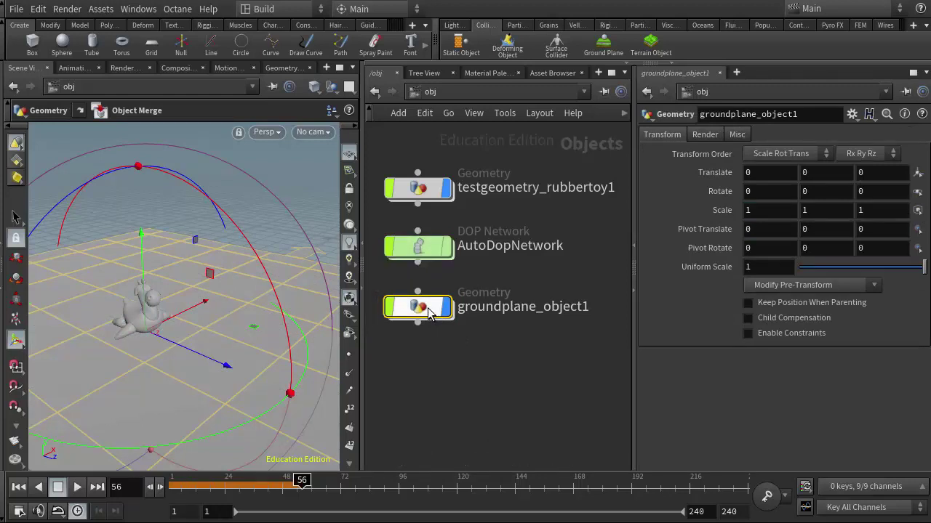
- Open the restored groundplane_object1 and look at its import_groundplane node again
double_click(429, 311)
left_click_drag(426, 207, 413, 202)
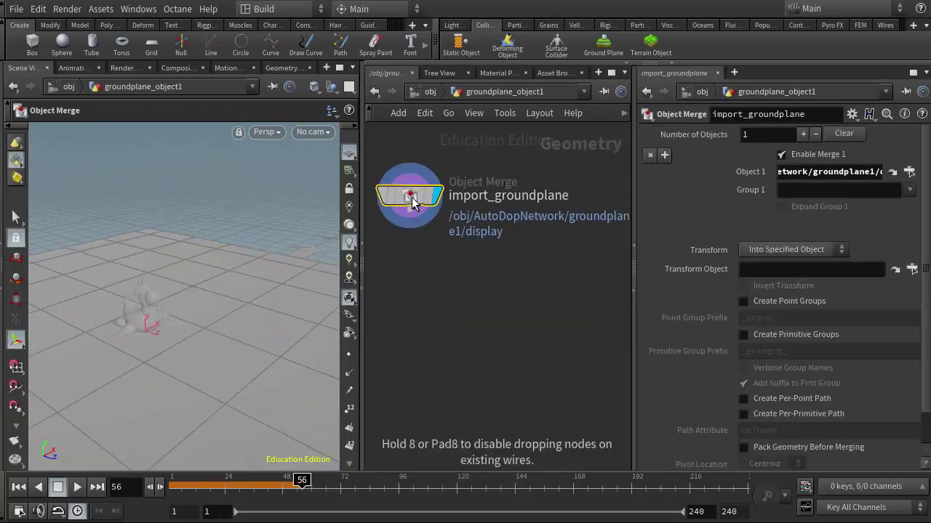